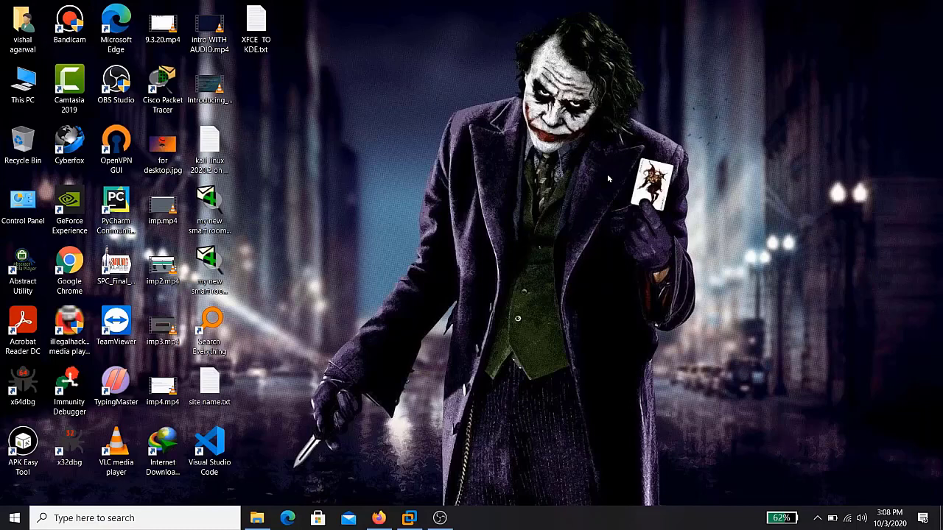
# Open Firefox and search DuckDuckGo for 'ubuntu download' from the address bar
pyautogui.click(378, 518)
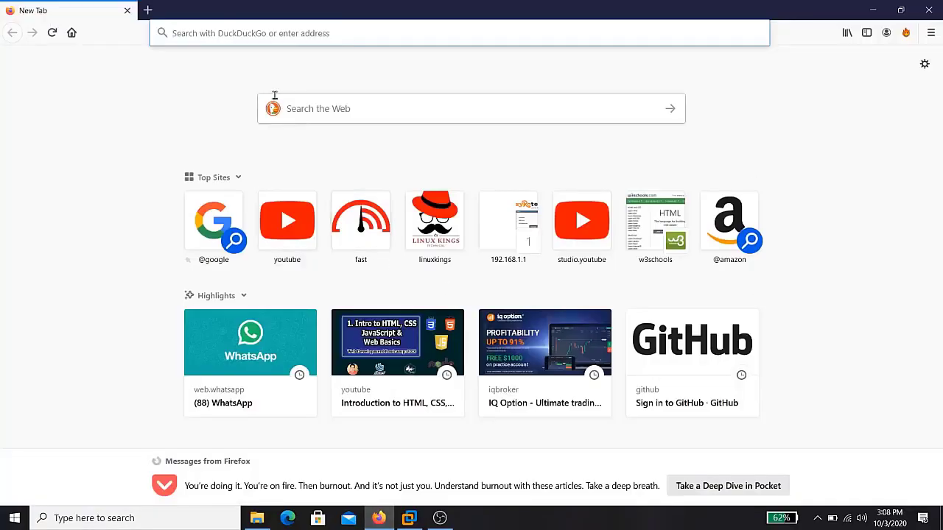
pyautogui.click(297, 31)
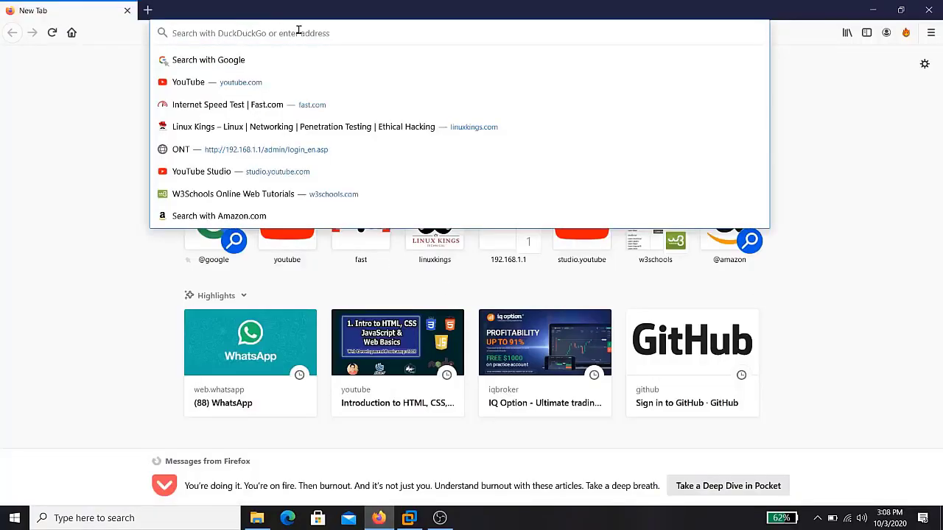
pyautogui.write('un')
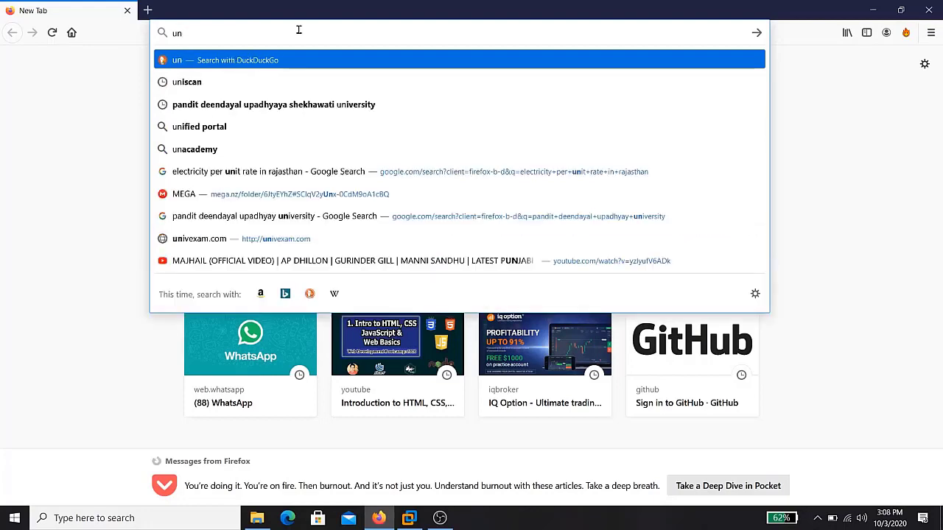
pyautogui.press('BackSpace')
pyautogui.write('buntu')
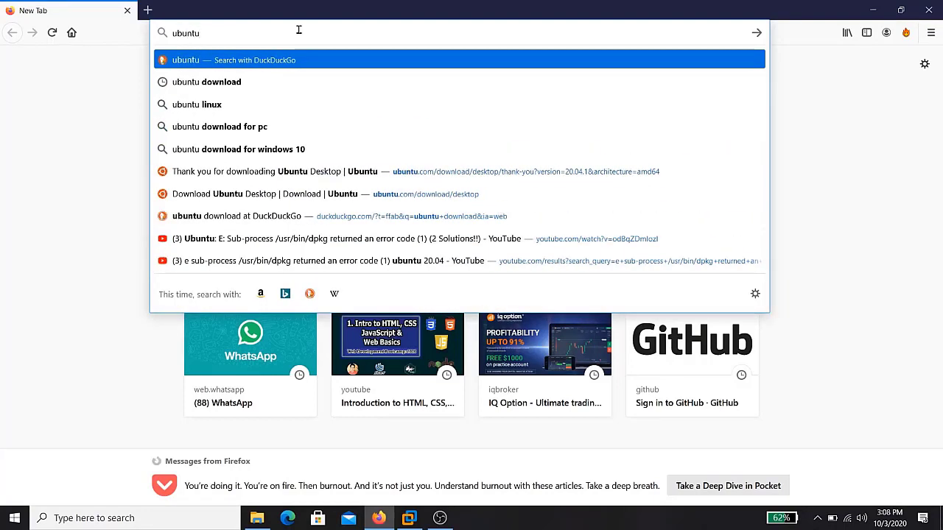
pyautogui.press('Down')
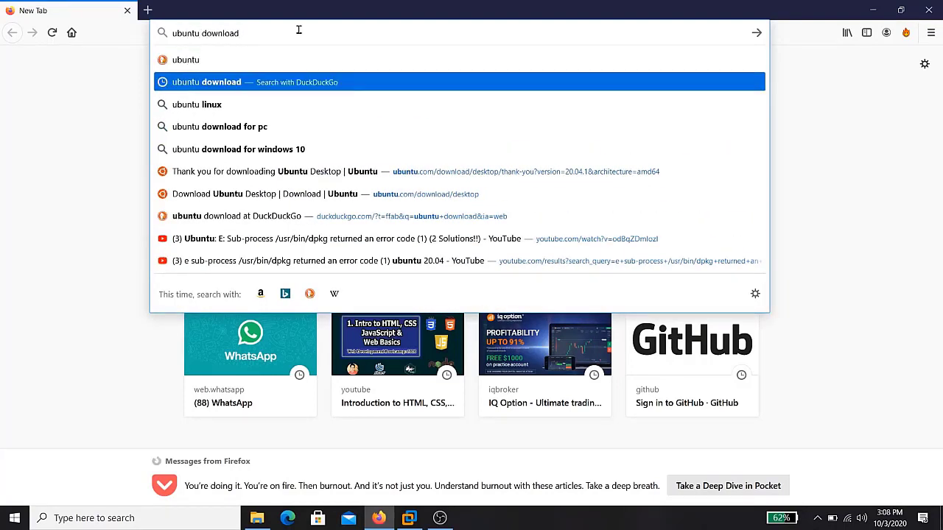
pyautogui.press('Return')
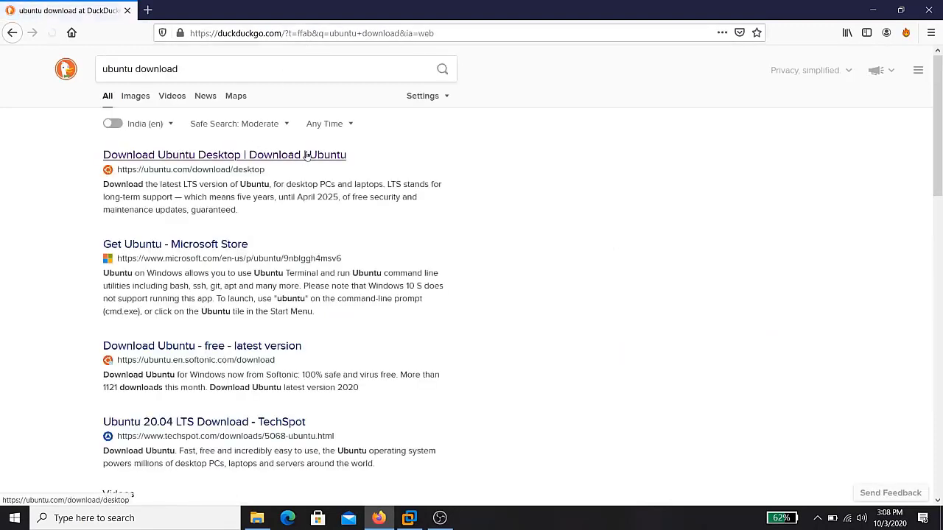
# Open the ubuntu.com Download Ubuntu Desktop result and start downloading Ubuntu 20.04.1 LTS
pyautogui.click(152, 159)
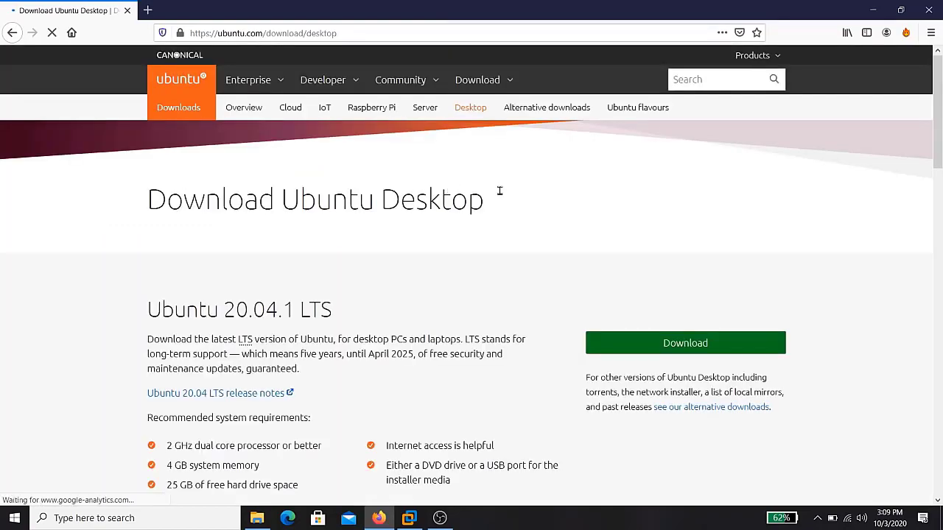
pyautogui.moveTo(938, 118)
pyautogui.mouseDown()
pyautogui.moveTo(939, 265)
pyautogui.moveTo(939, 107)
pyautogui.mouseUp()
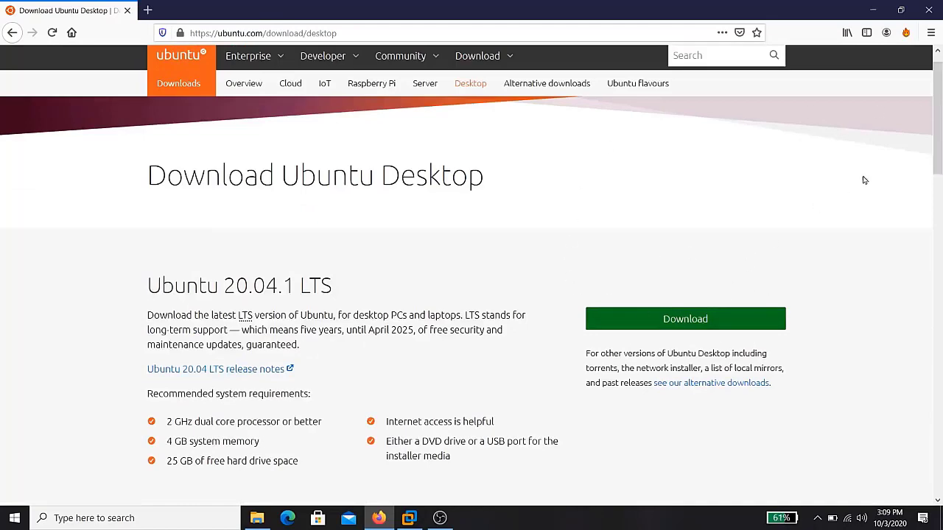
pyautogui.moveTo(937, 122); pyautogui.dragTo(939, 207)
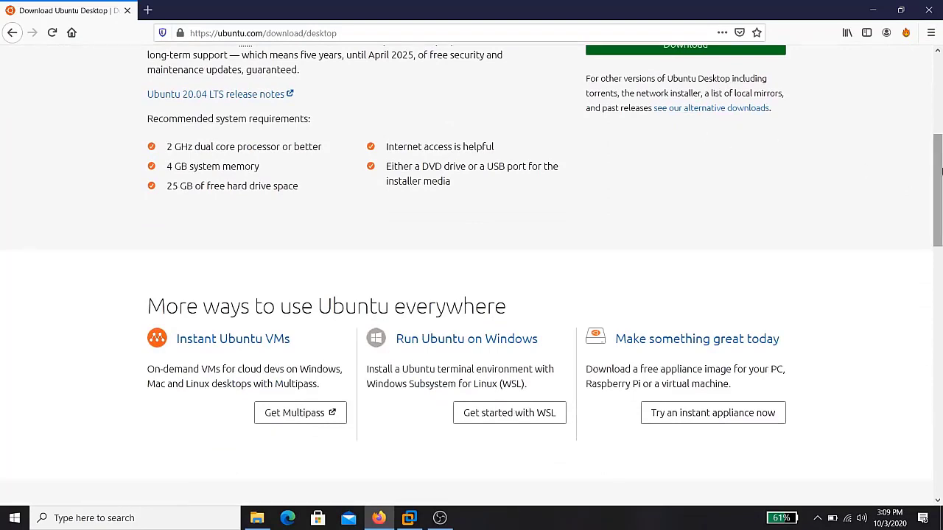
pyautogui.moveTo(940, 171); pyautogui.dragTo(940, 199)
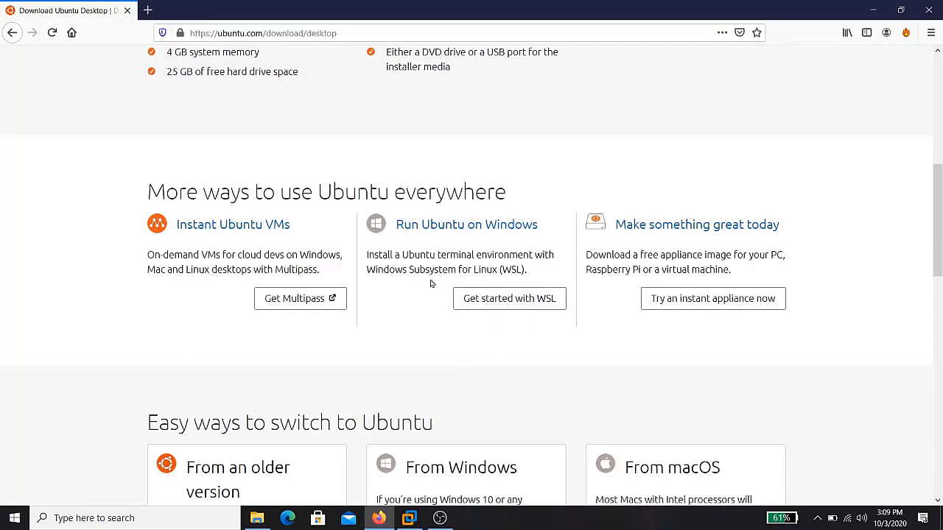
pyautogui.scroll(4, 520, 248)
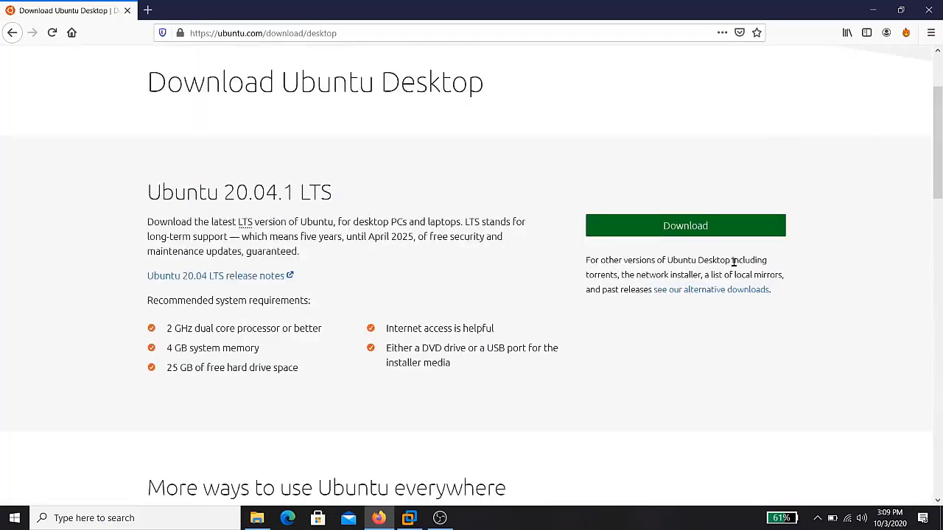
pyautogui.click(673, 228)
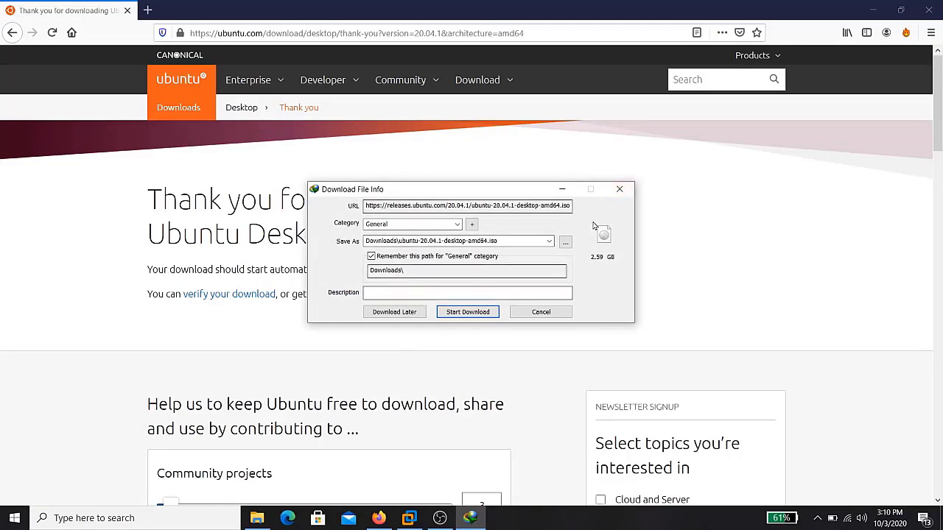
# Dismiss the IDM file prompt and cancelled-download notice, then minimize Firefox to the desktop
pyautogui.click(619, 190)
pyautogui.click(582, 175)
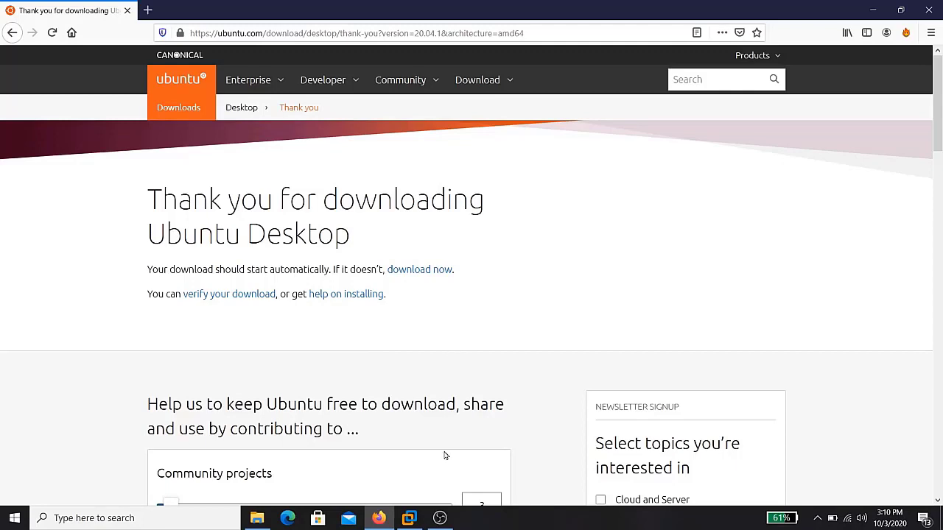
pyautogui.click(872, 9)
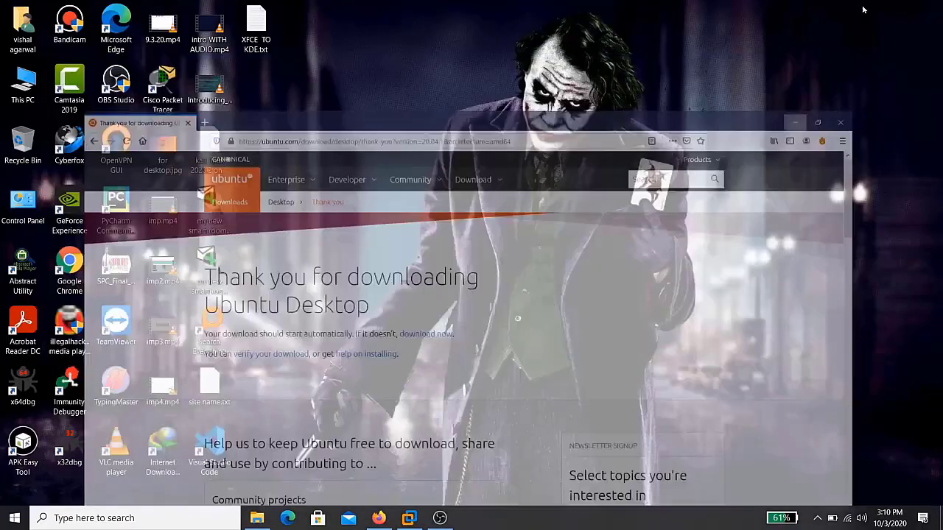
# Restore VMware Workstation and start the New Virtual Machine Wizard with Typical configuration
pyautogui.click(409, 518)
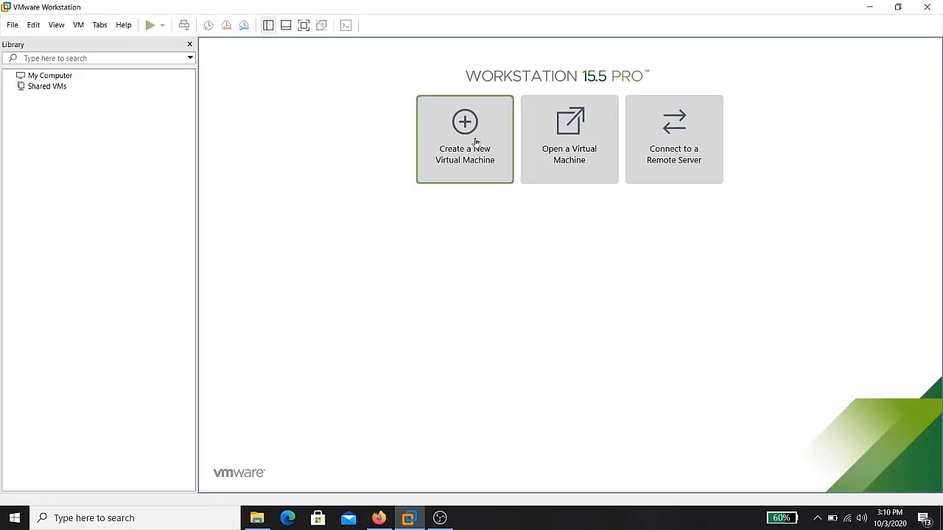
pyautogui.click(467, 172)
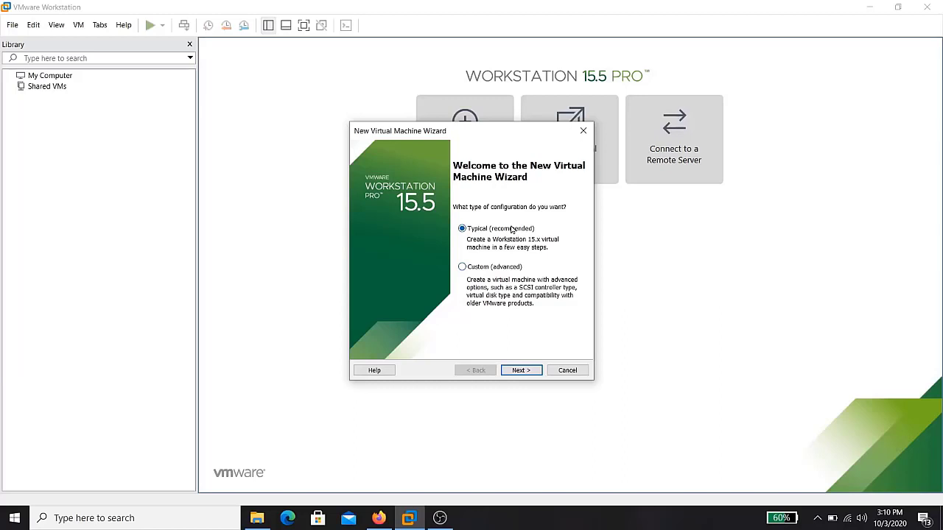
# Continue with Typical setup and choose 'I will install the operating system later'
pyautogui.click(527, 370)
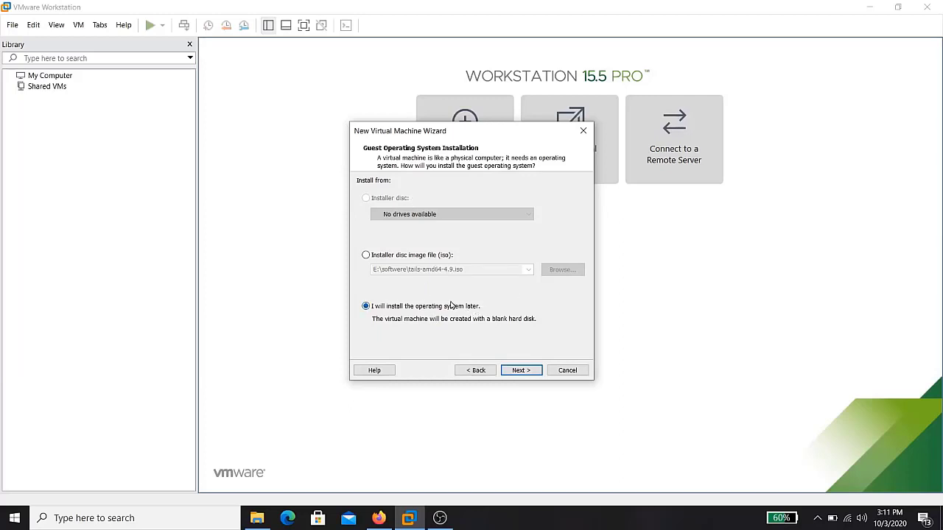
pyautogui.click(522, 371)
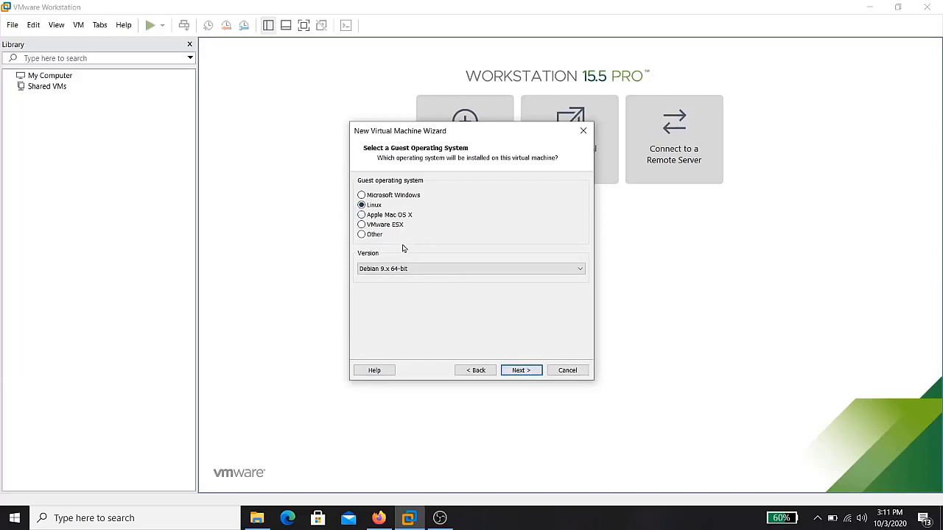
# Pick Ubuntu 64-bit from the Linux version list and continue to naming
pyautogui.click(381, 269)
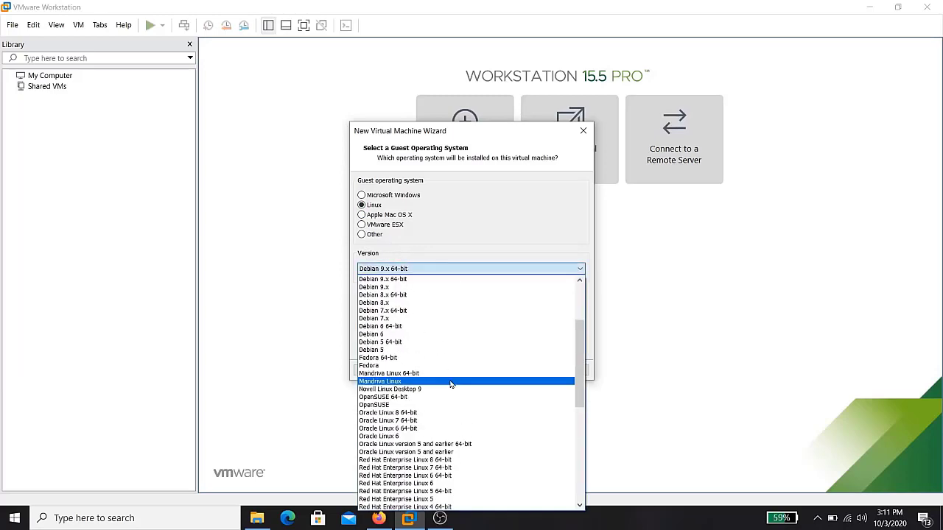
pyautogui.scroll(-10, 452, 384)
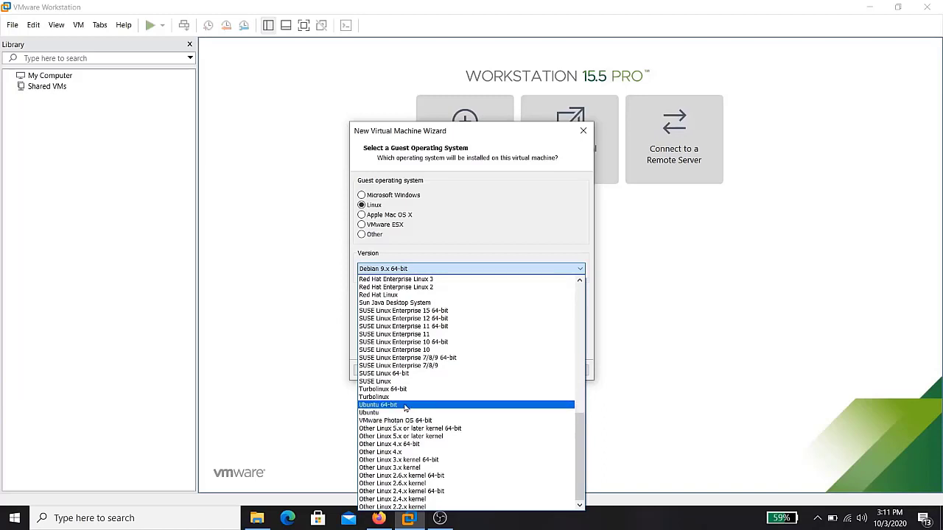
pyautogui.click(404, 405)
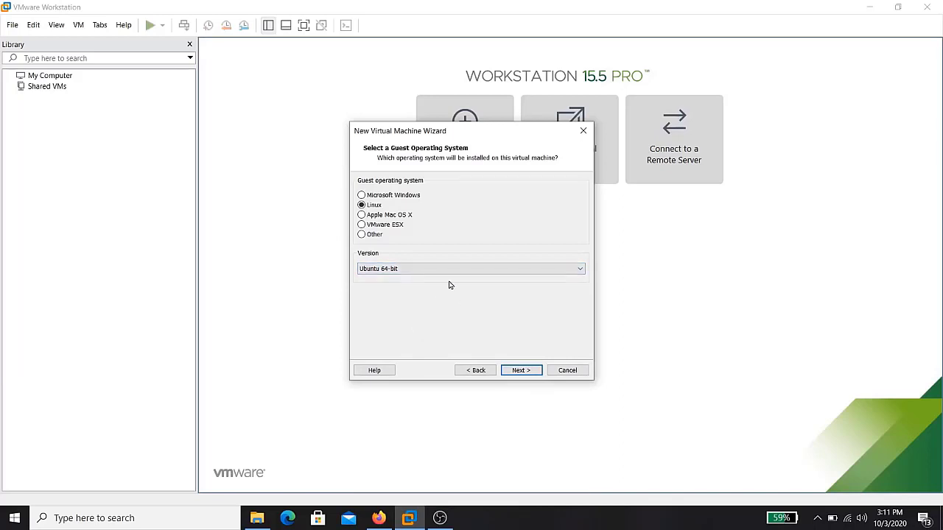
pyautogui.click(520, 370)
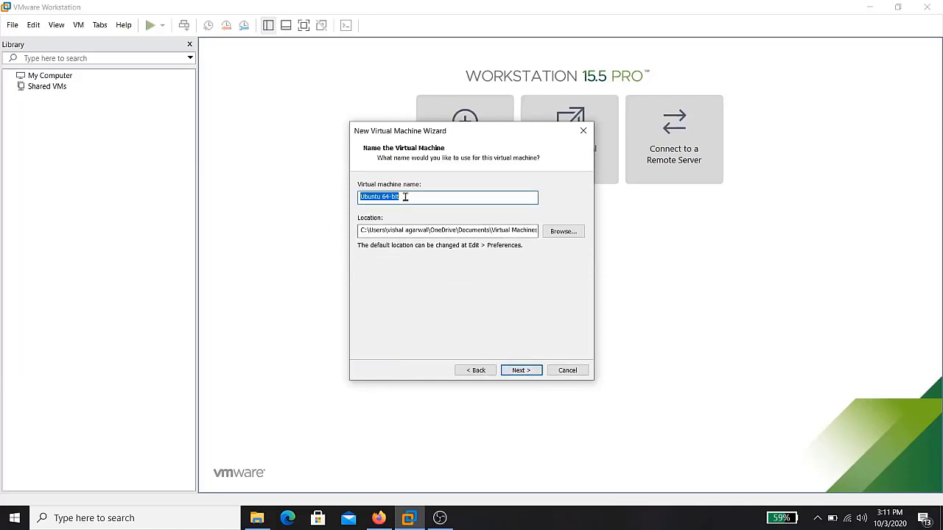
# Keep the name Ubuntu 64-bit and set the VM location to D:\New folder
pyautogui.click(404, 196)
pyautogui.click(560, 236)
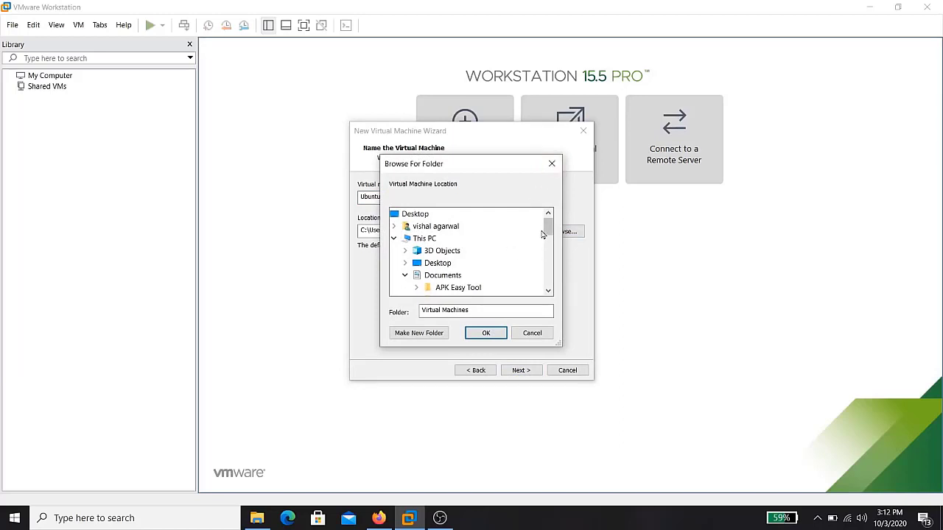
pyautogui.moveTo(546, 230); pyautogui.dragTo(546, 281)
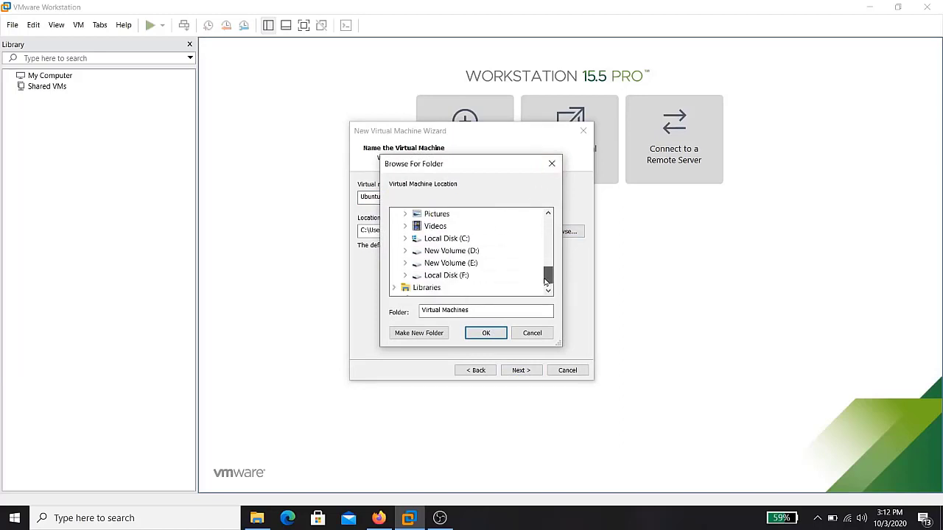
pyautogui.doubleClick(442, 251)
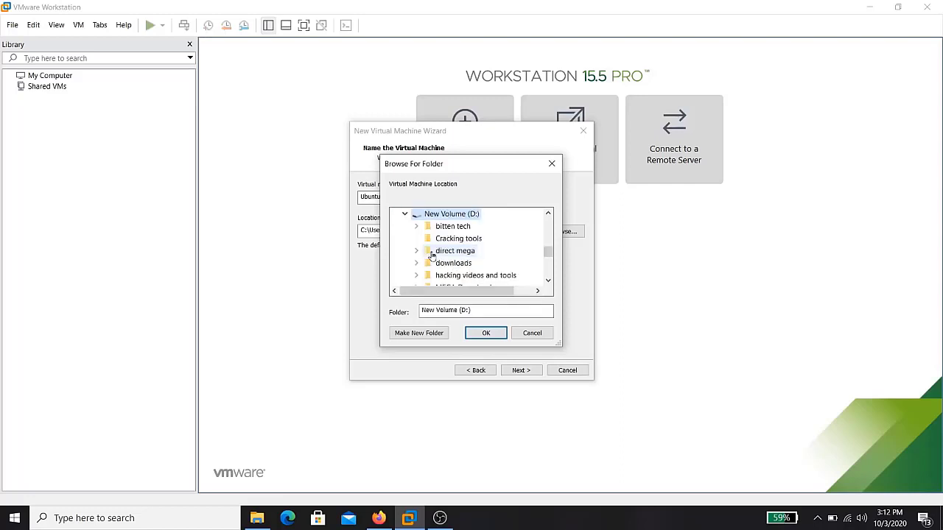
pyautogui.click(486, 310)
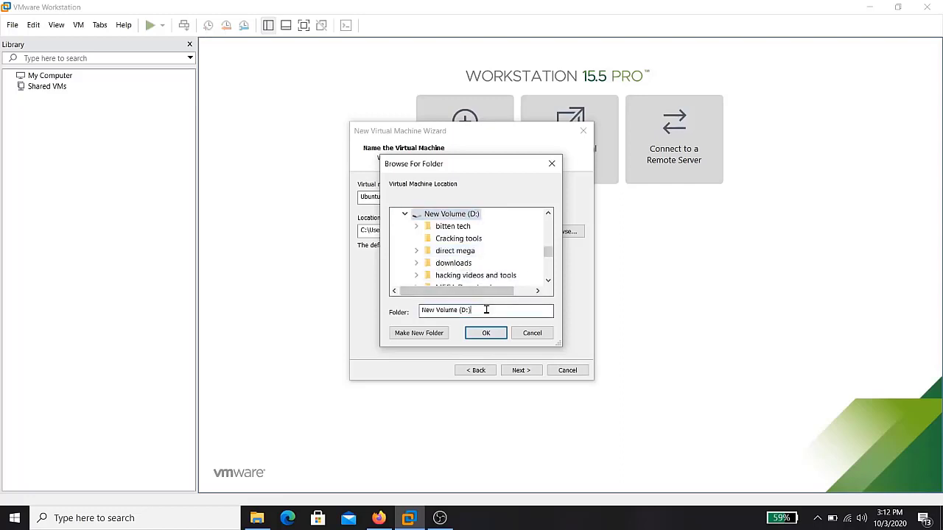
pyautogui.click(440, 334)
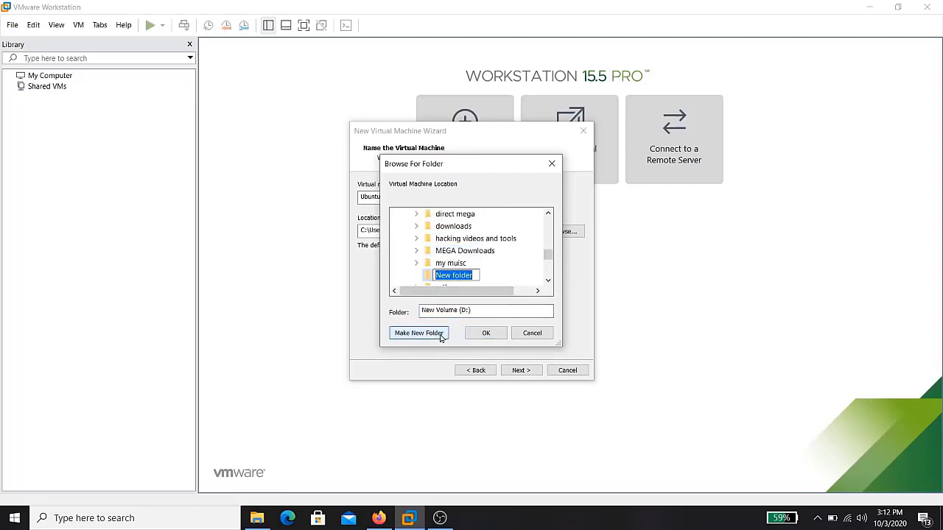
pyautogui.write('ubunt')
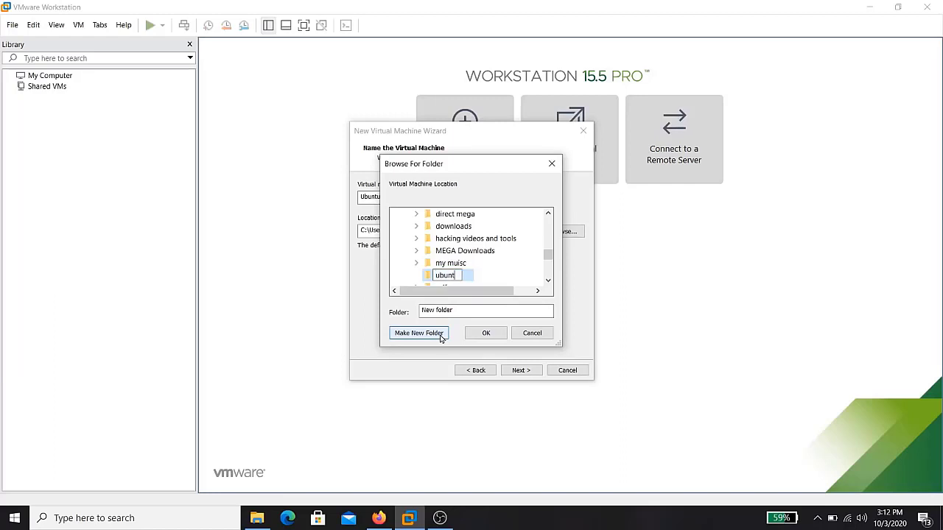
pyautogui.write('u 2020')
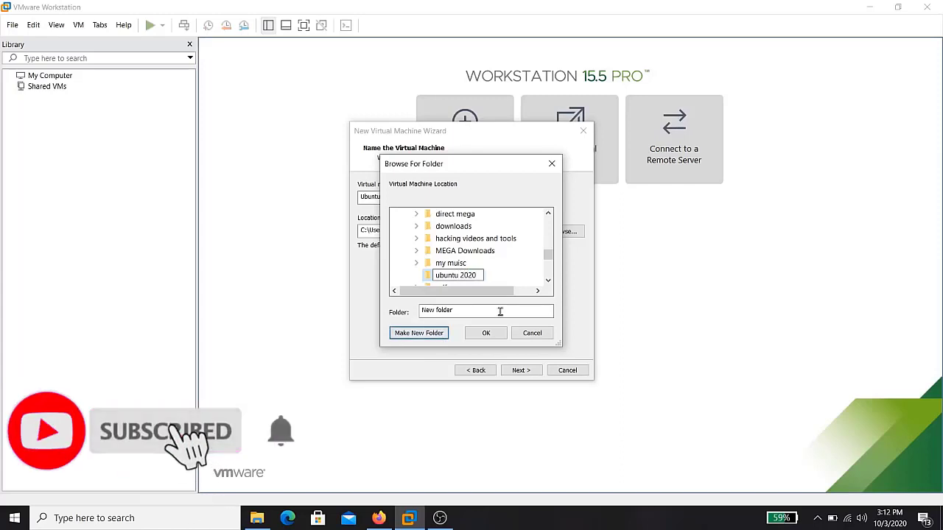
pyautogui.click(486, 334)
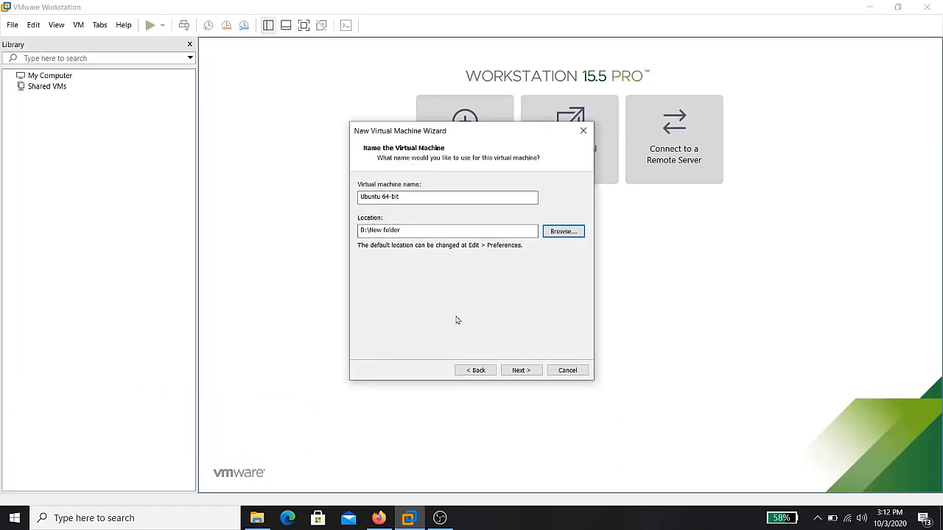
# Accept the 20 GB disk and finish creating the VM with 2 GB memory and 2 processors
pyautogui.click(521, 372)
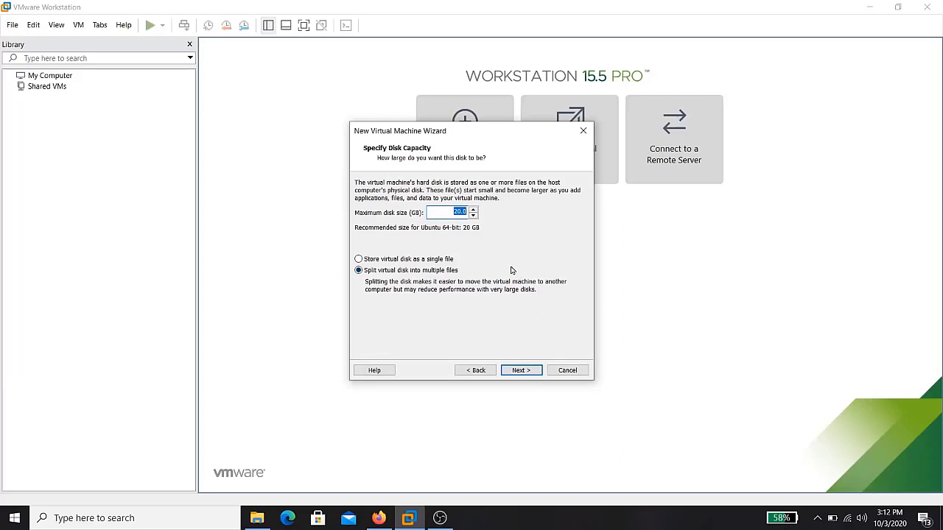
pyautogui.click(517, 371)
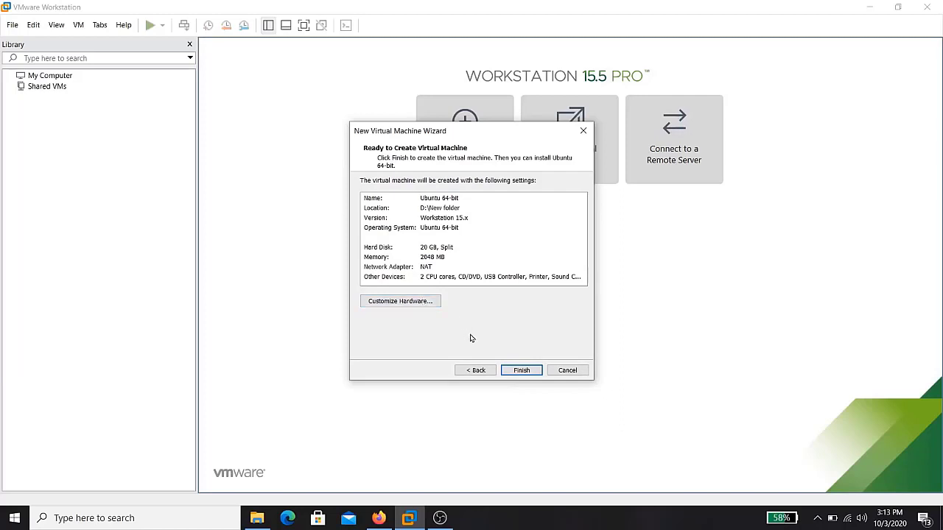
pyautogui.click(524, 372)
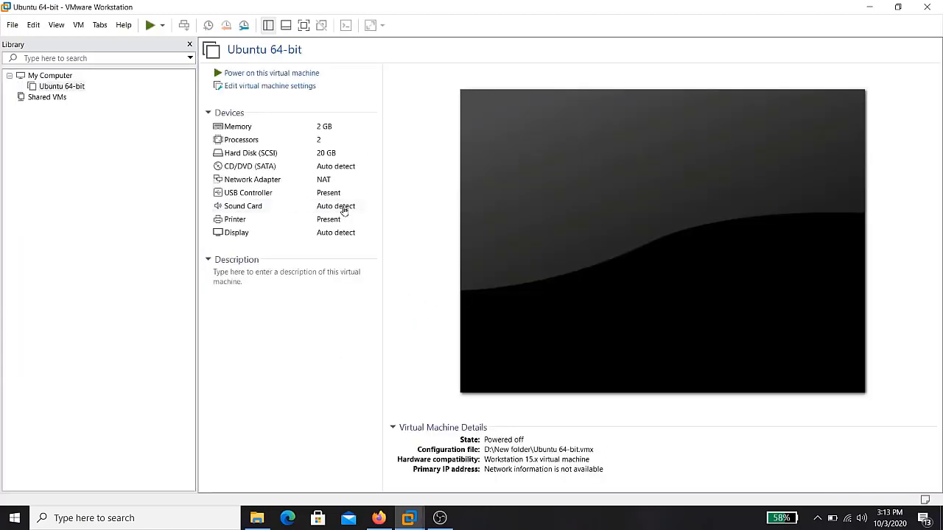
# Open the VM hardware settings, adjust memory, and keep two processors
pyautogui.click(269, 88)
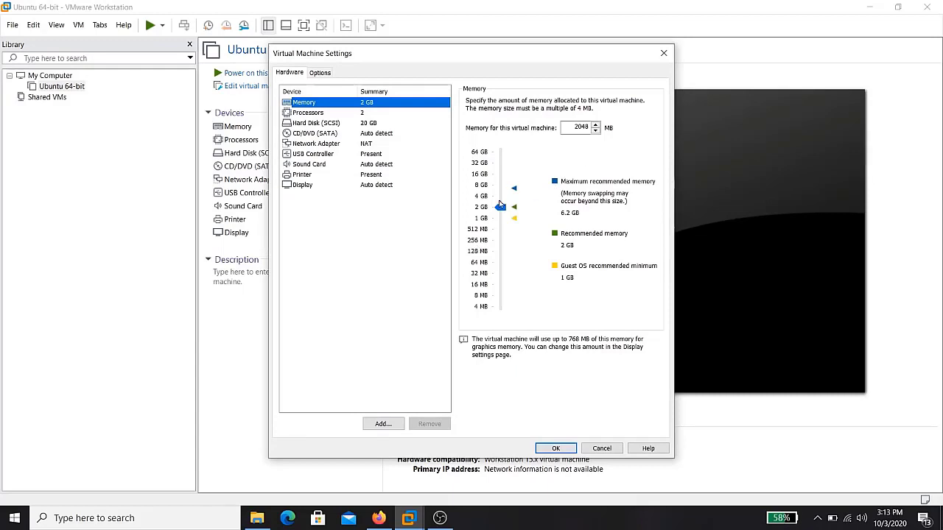
pyautogui.moveTo(499, 204); pyautogui.dragTo(500, 185)
pyautogui.click(497, 216)
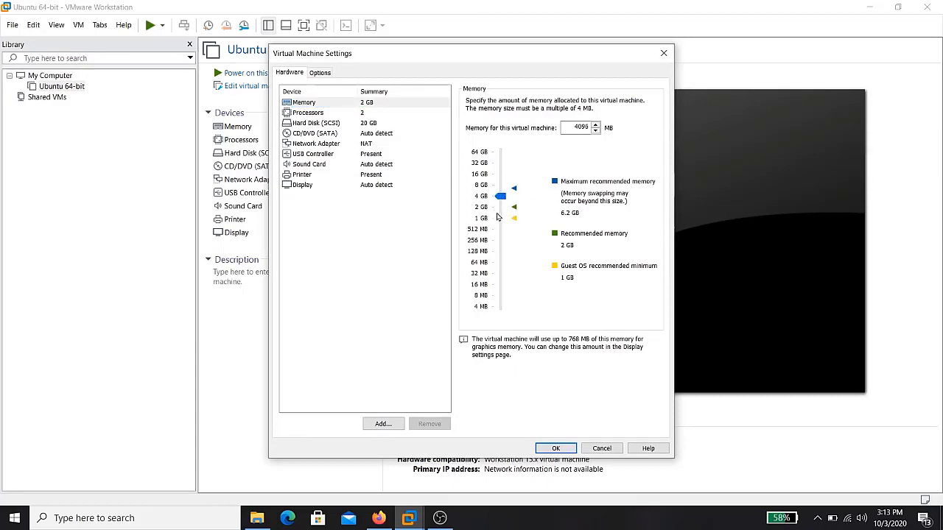
pyautogui.click(366, 115)
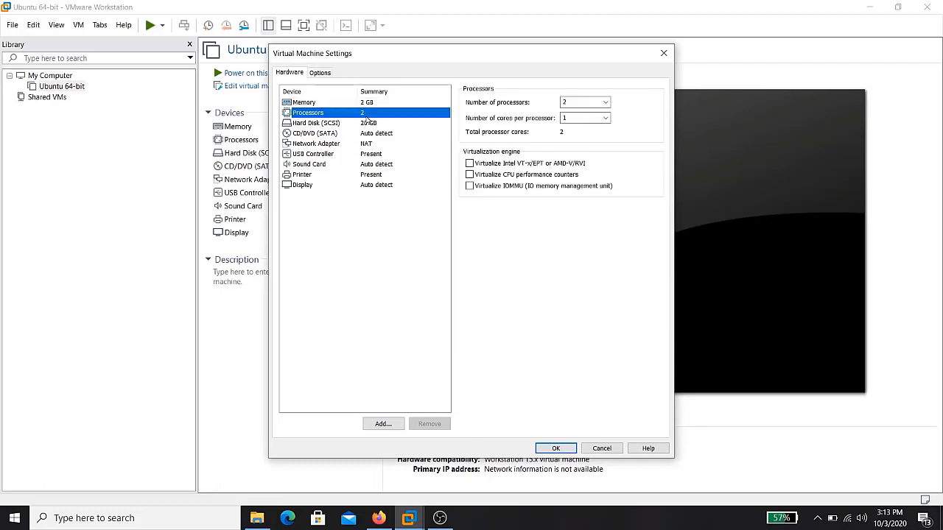
pyautogui.click(605, 104)
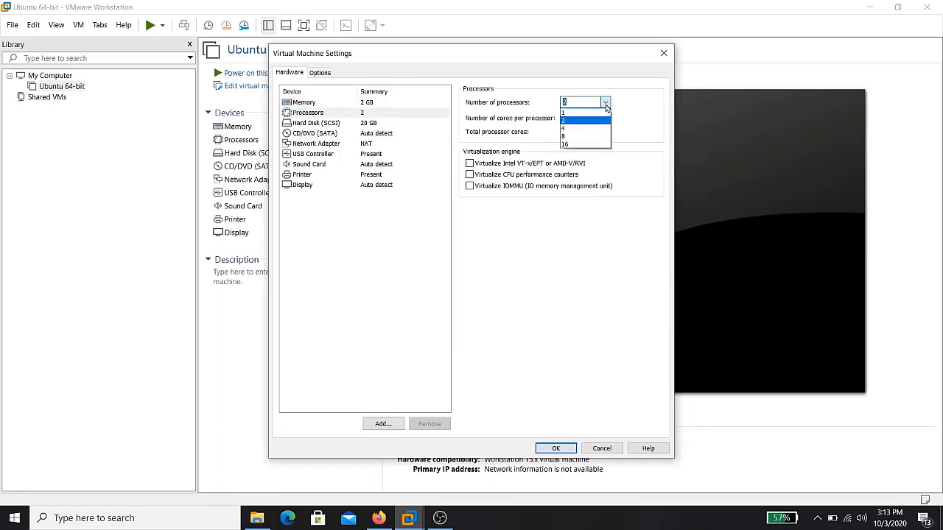
pyautogui.click(570, 121)
pyautogui.click(367, 125)
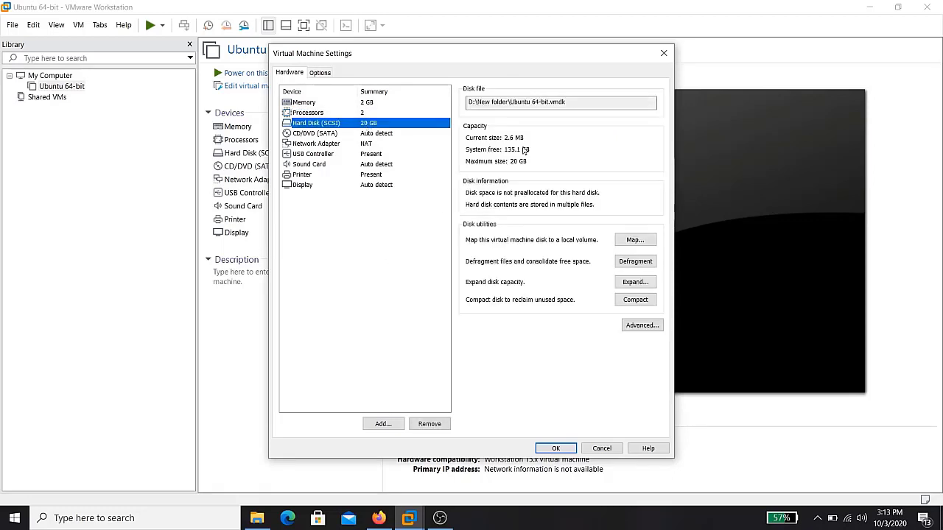
# Point the CD/DVD drive to the ISO image E:\softwere\ubuntu-20.04.1-desktop-amd64.iso
pyautogui.click(382, 136)
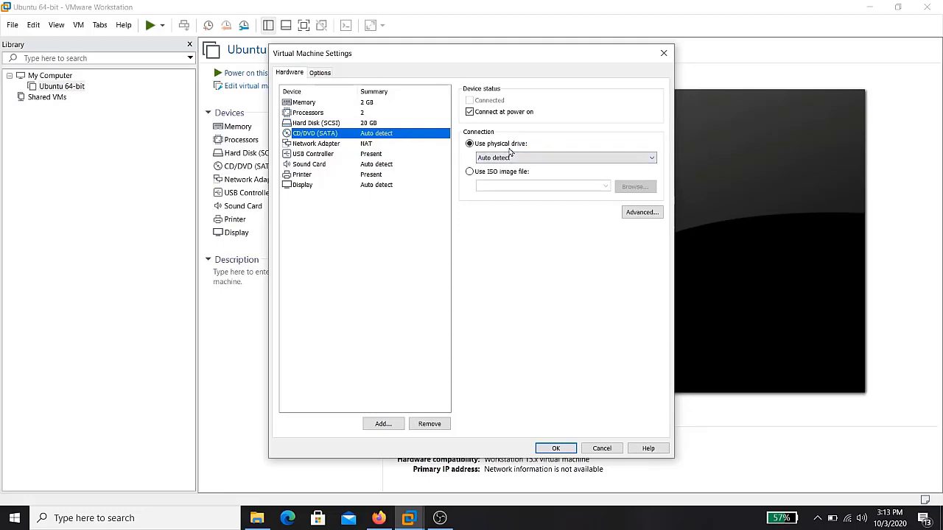
pyautogui.click(492, 174)
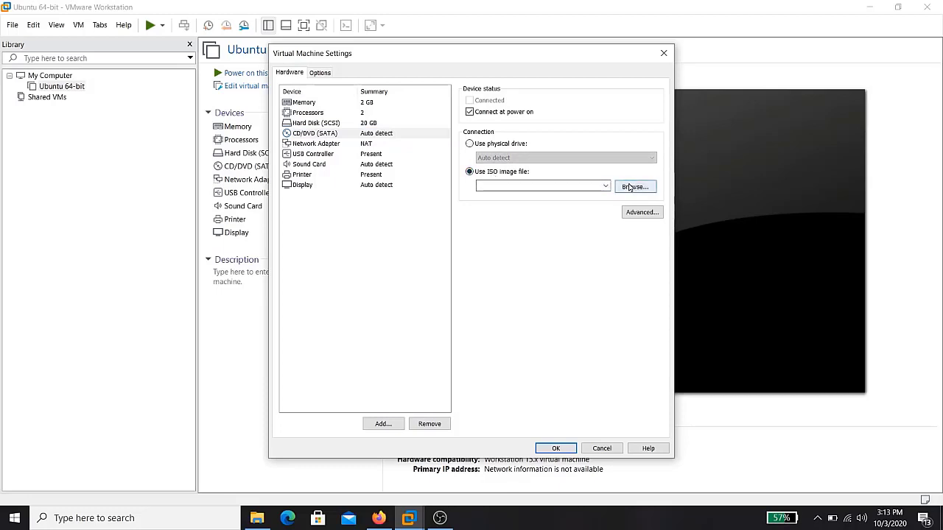
pyautogui.click(629, 187)
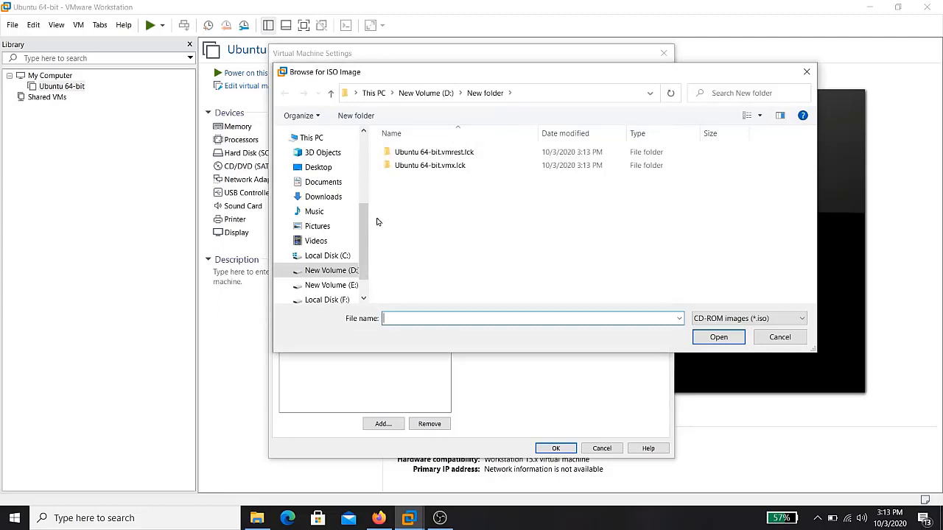
pyautogui.scroll(-2, 353, 265)
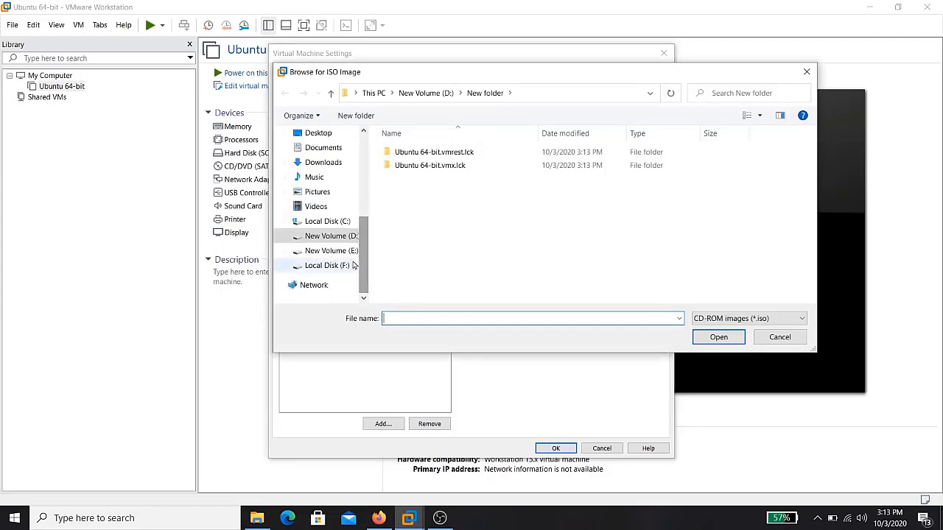
pyautogui.click(324, 251)
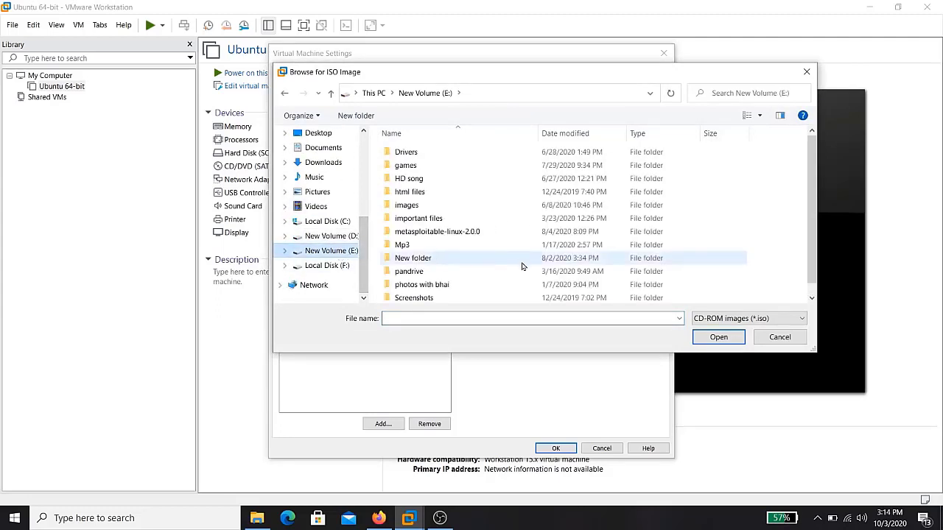
pyautogui.scroll(-1, 521, 265)
pyautogui.doubleClick(420, 297)
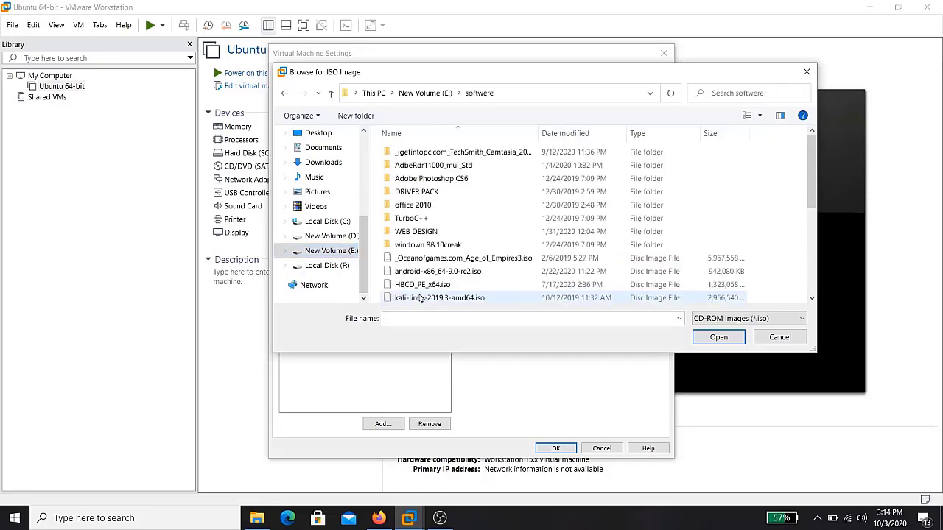
pyautogui.scroll(-4, 421, 287)
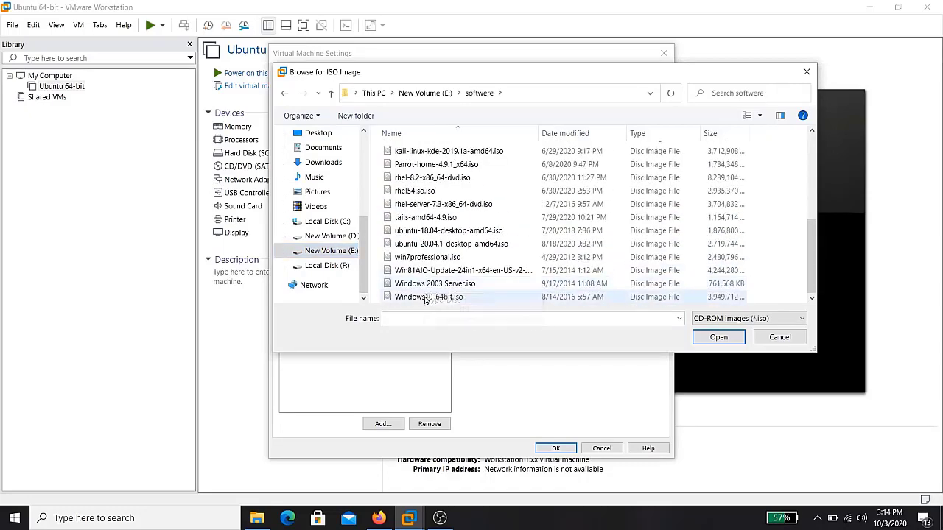
pyautogui.click(427, 248)
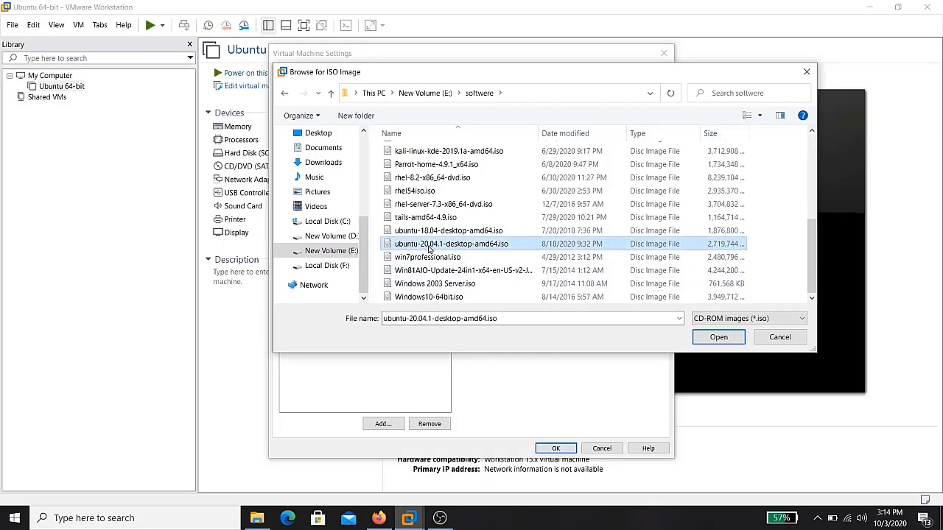
pyautogui.click(726, 340)
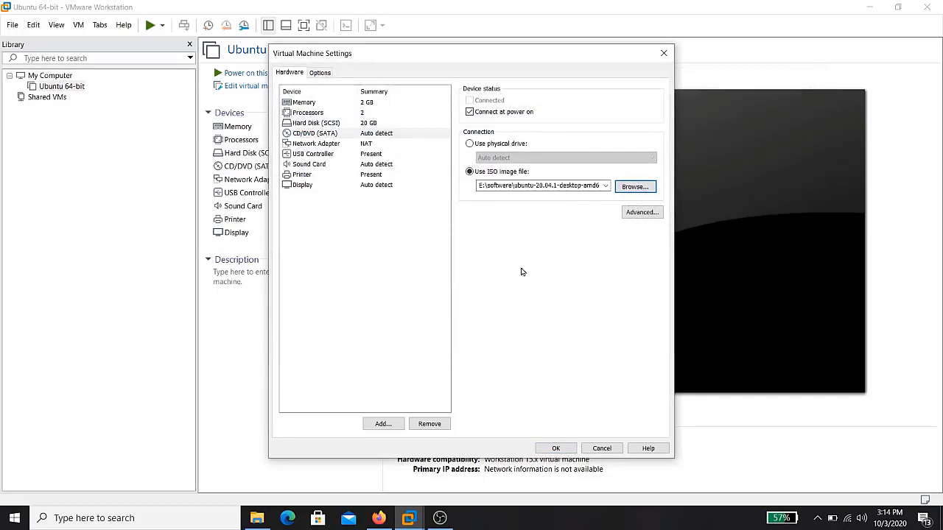
# Review the network adapter, USB controller, sound card and printer settings without changes
pyautogui.click(350, 144)
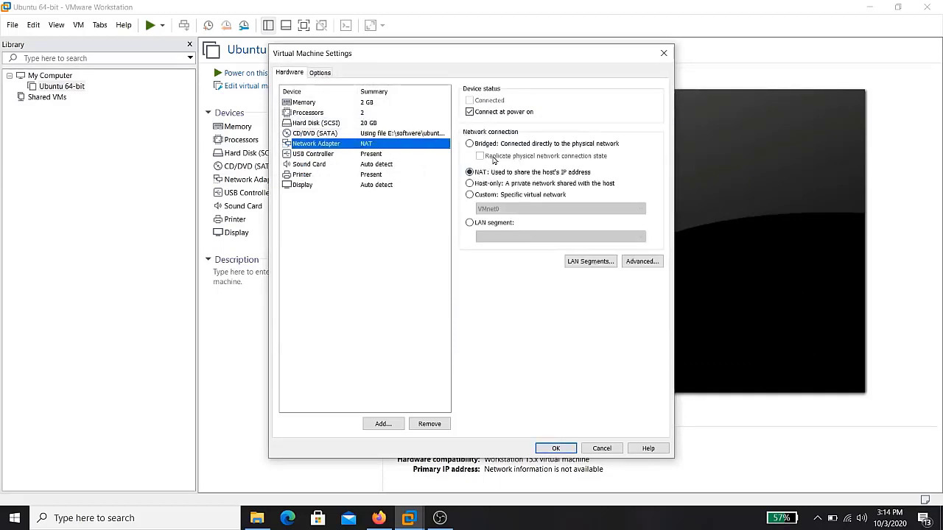
pyautogui.click(368, 154)
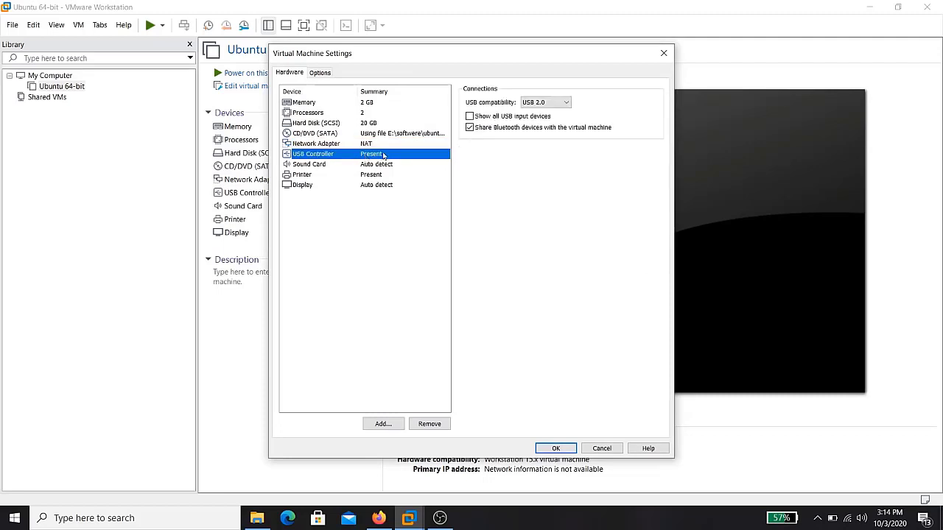
pyautogui.click(537, 105)
pyautogui.click(537, 105)
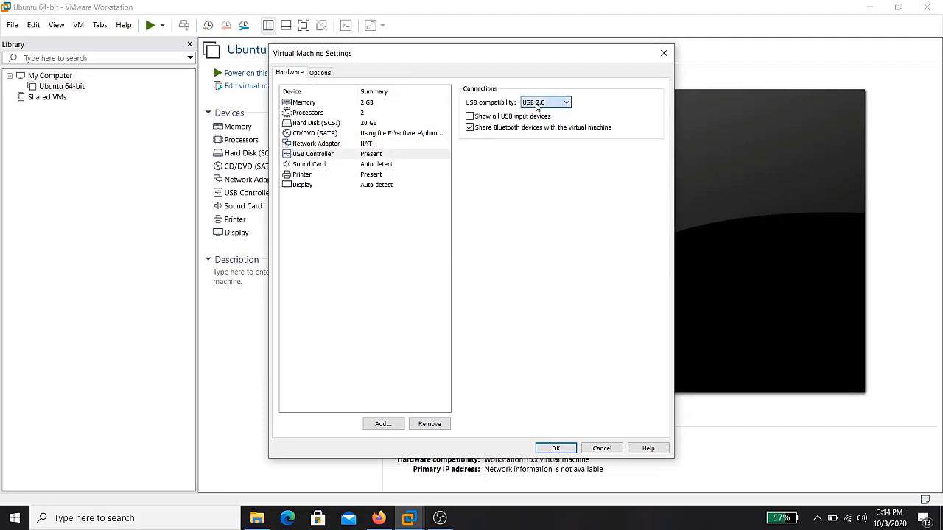
pyautogui.click(351, 165)
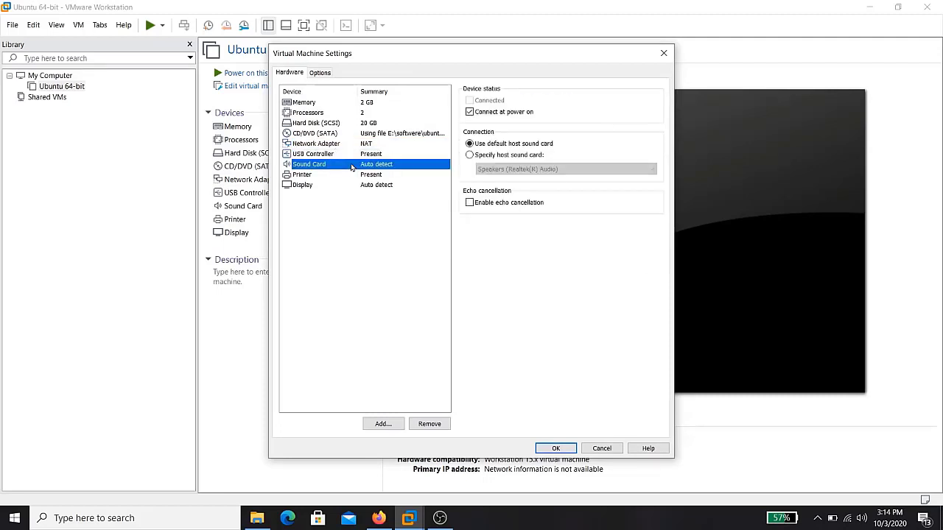
pyautogui.click(356, 176)
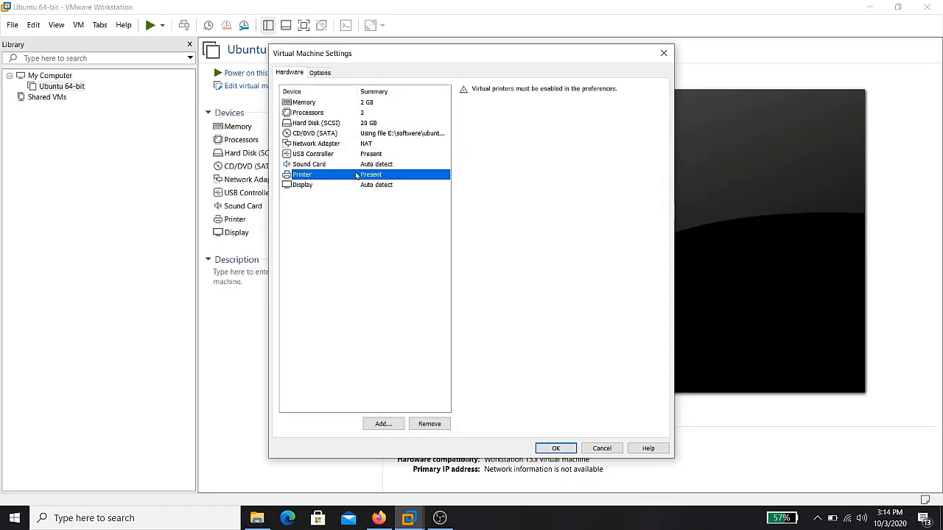
# Keep the display on Use host setting for monitors and save the settings
pyautogui.click(358, 184)
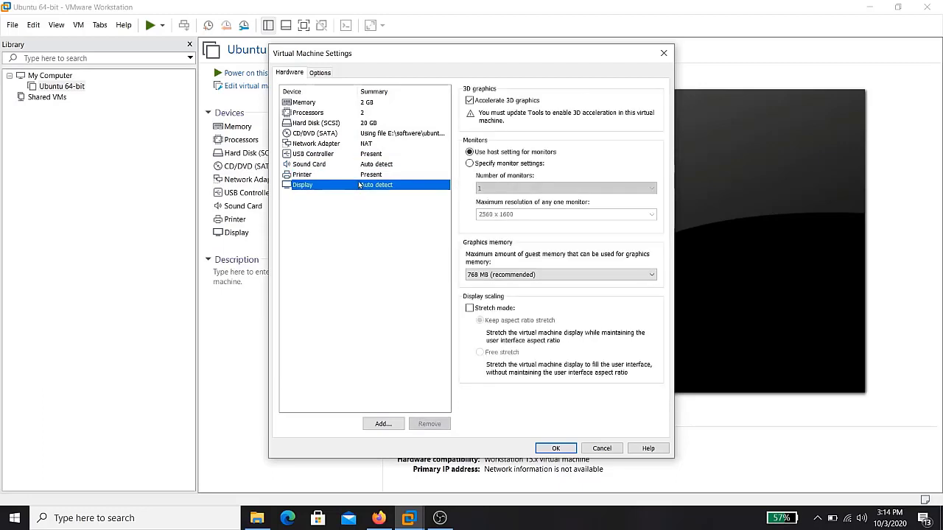
pyautogui.click(469, 163)
pyautogui.click(518, 213)
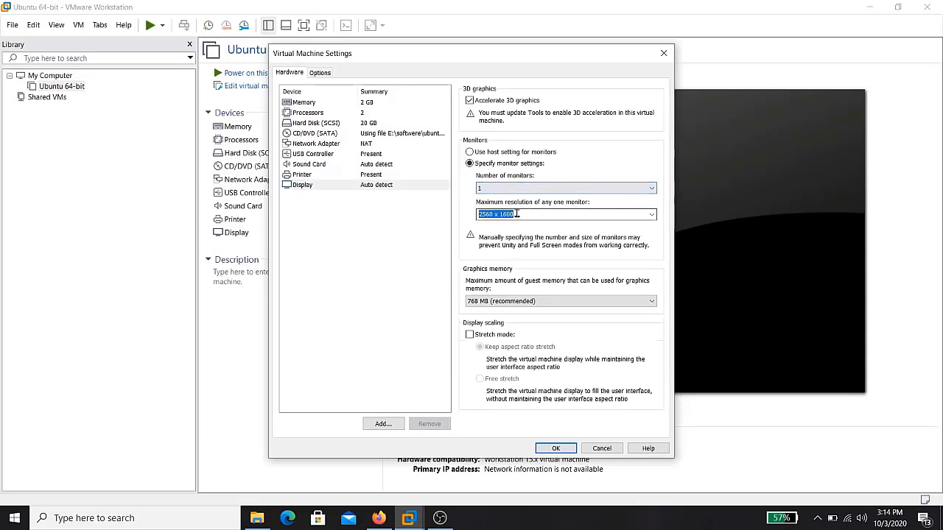
pyautogui.click(488, 152)
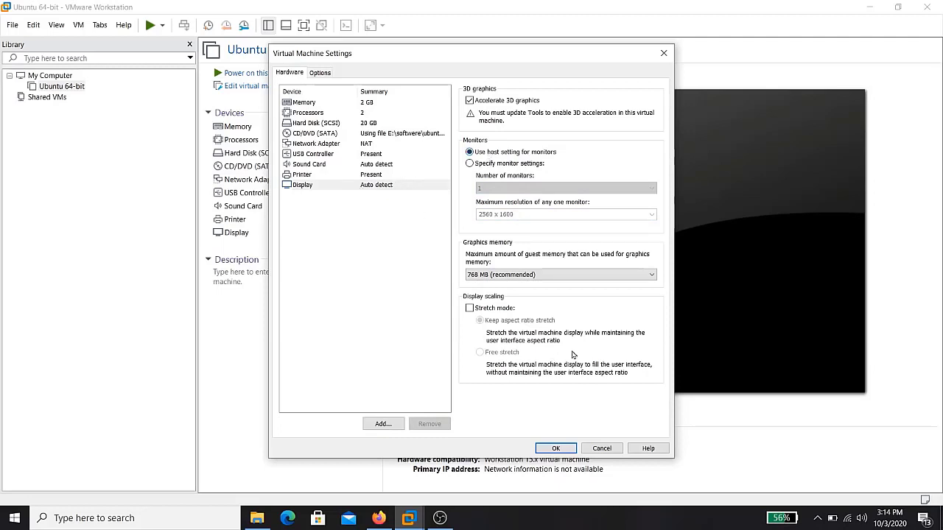
pyautogui.click(556, 449)
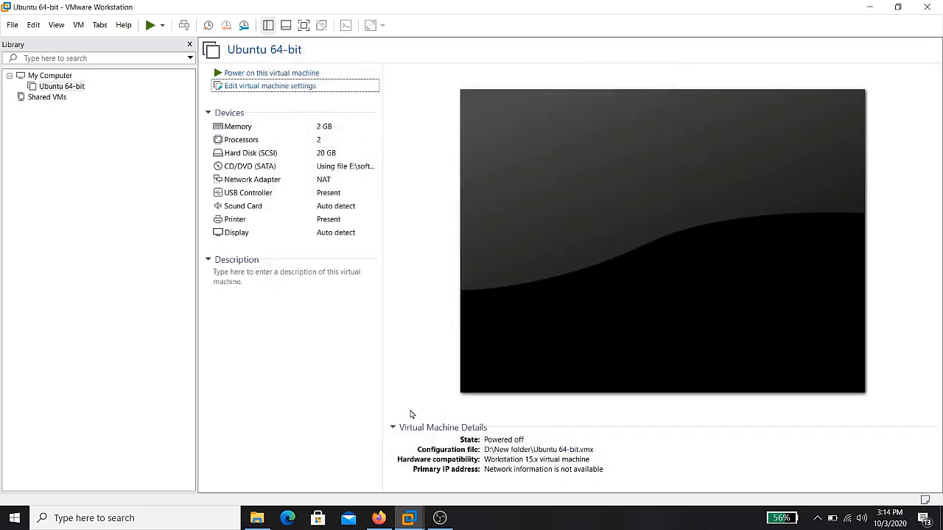
# Power on the Ubuntu 64-bit VM, hide the library, and skip the disk check with Ctrl+C
pyautogui.click(291, 73)
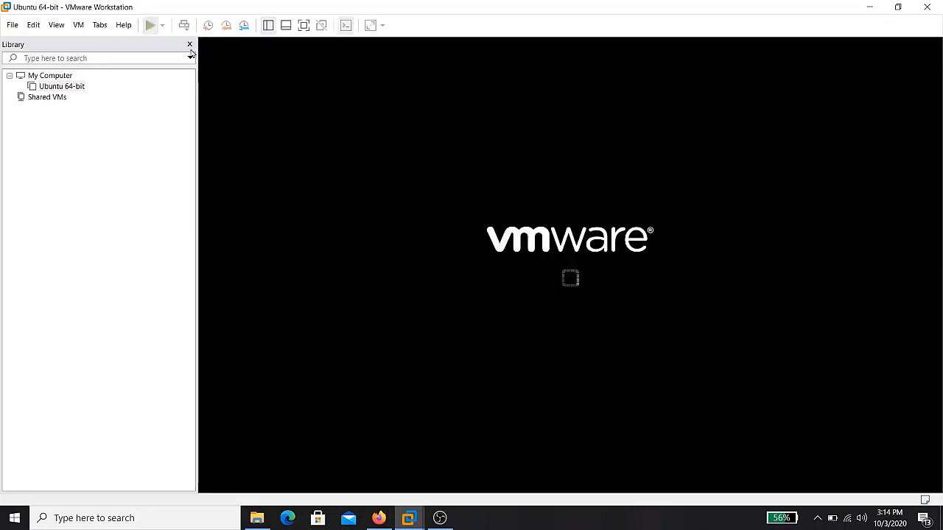
pyautogui.click(190, 46)
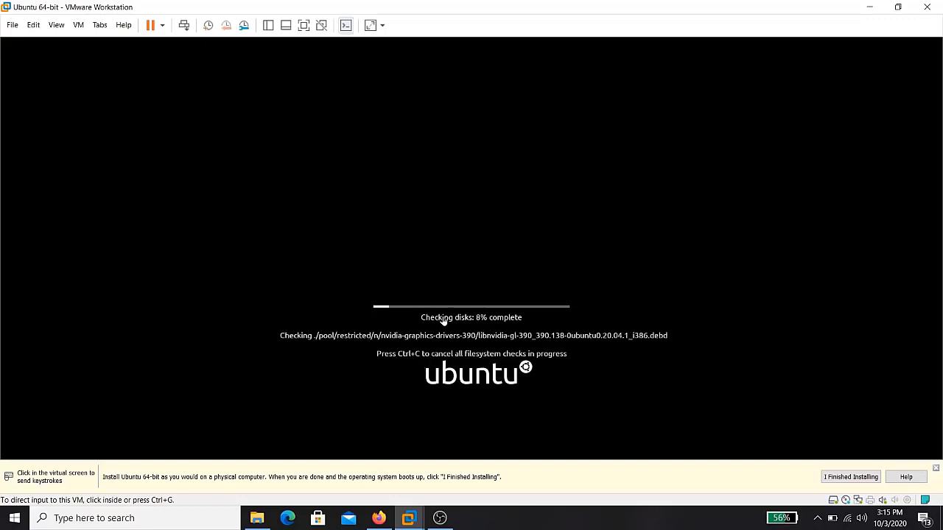
pyautogui.click(405, 355)
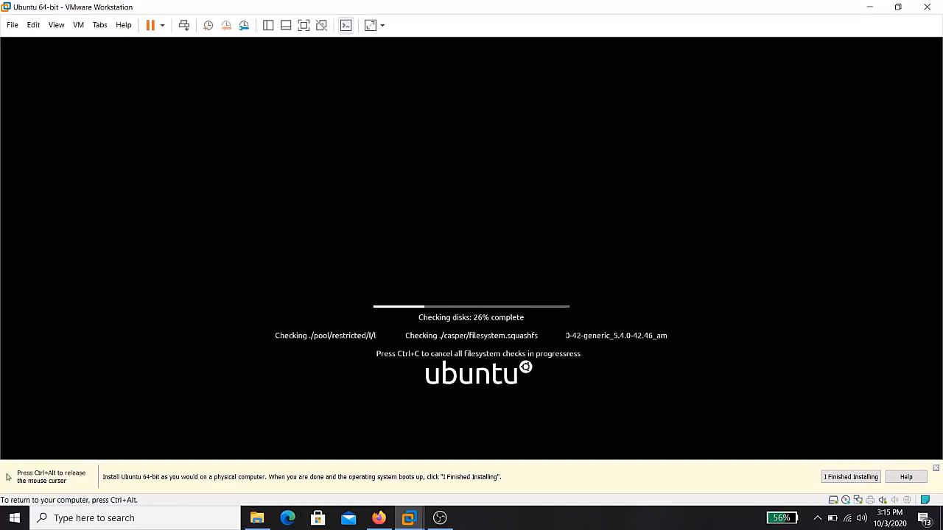
pyautogui.hotkey('ctrl', 'c')
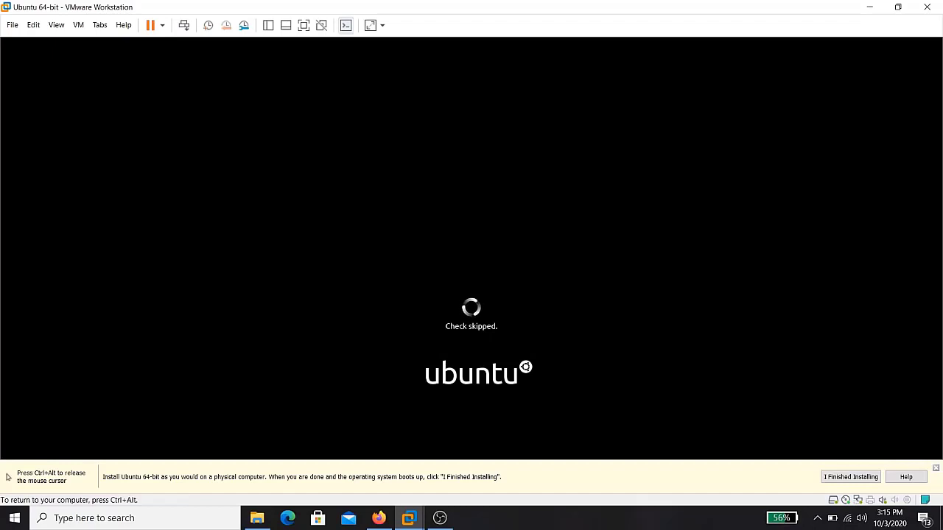
pyautogui.hotkey('ctrl', 'alt')
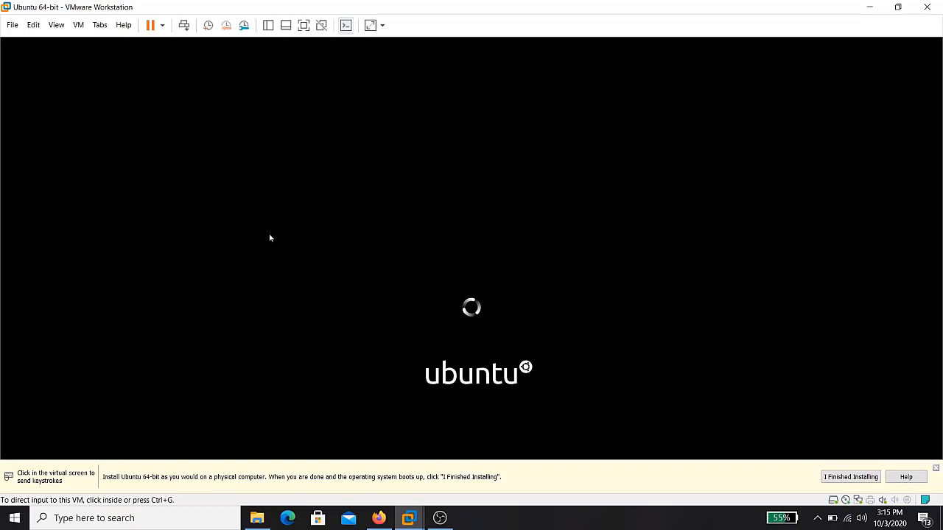
pyautogui.click(270, 238)
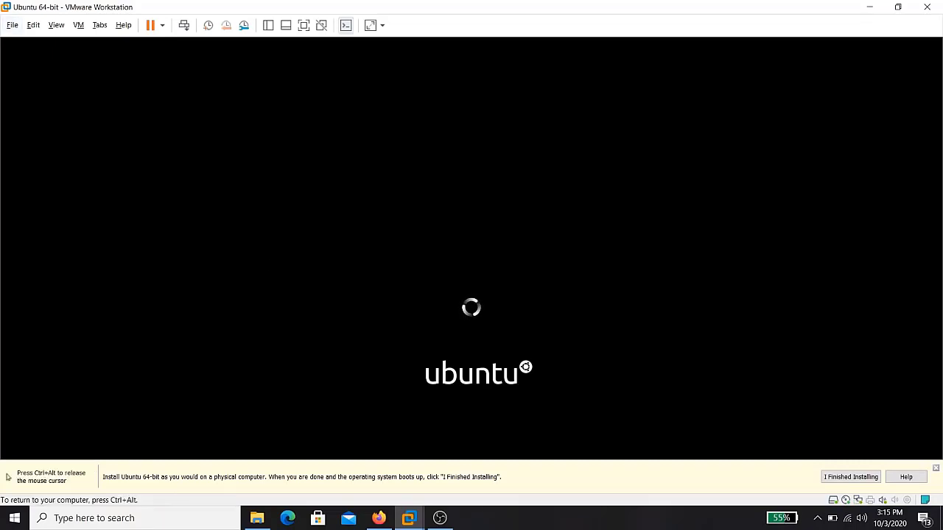
pyautogui.hotkey('ctrl', 'alt')
pyautogui.click(185, 223)
pyautogui.hotkey('ctrl', 'alt')
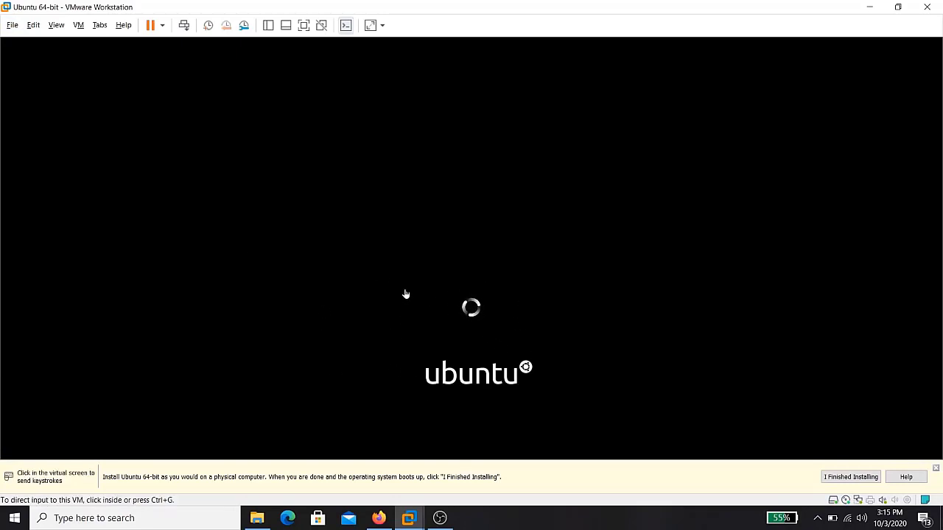
# Set View > Stretch Guest to Free Stretch and dismiss the installation hint bar
pyautogui.click(55, 26)
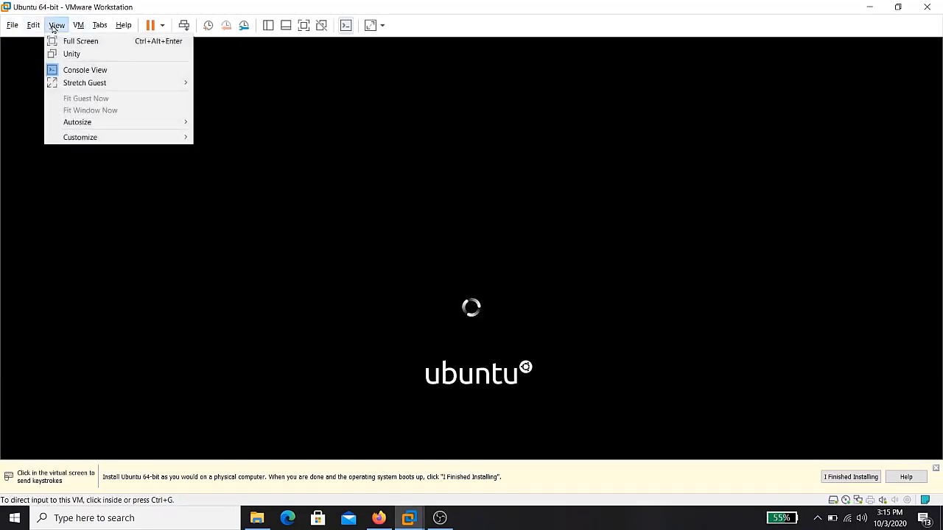
pyautogui.moveTo(140, 87)
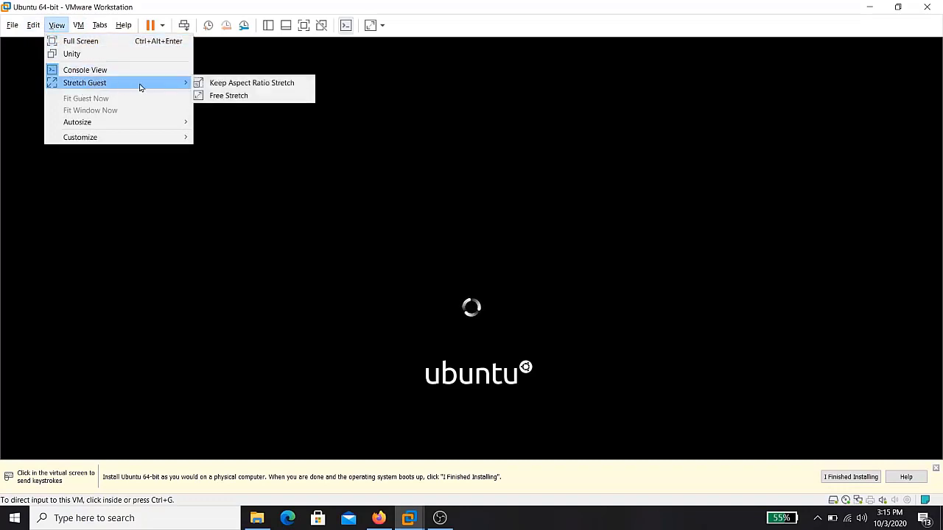
pyautogui.click(231, 96)
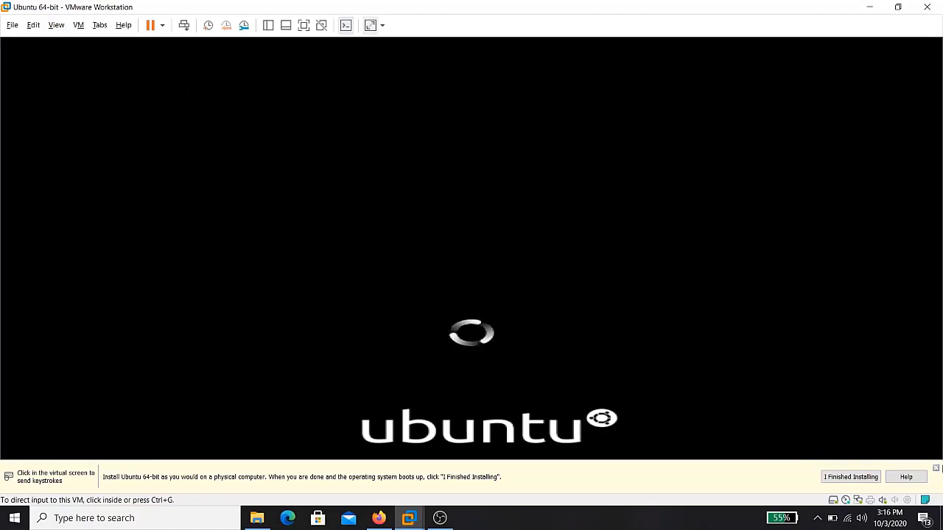
pyautogui.click(936, 468)
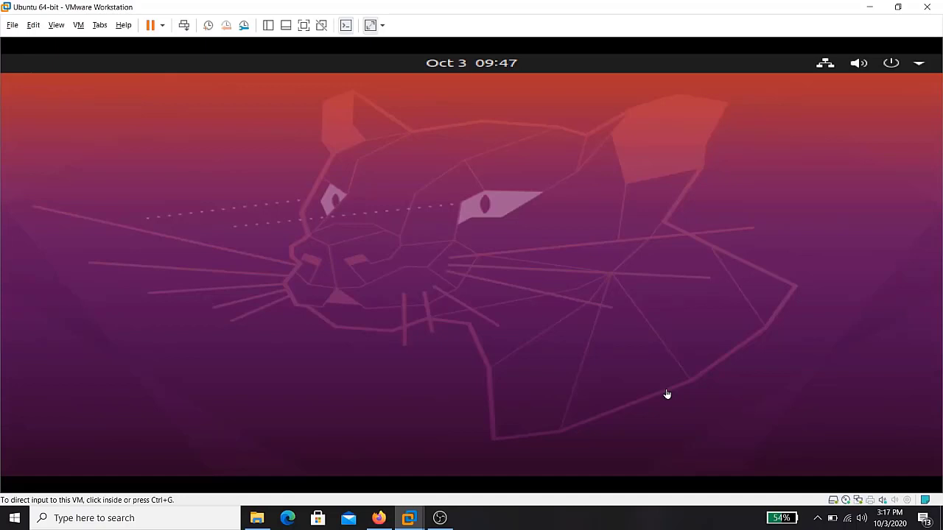
# Give the VM input focus and start the Ubuntu install in English from the Welcome screen
pyautogui.click(540, 263)
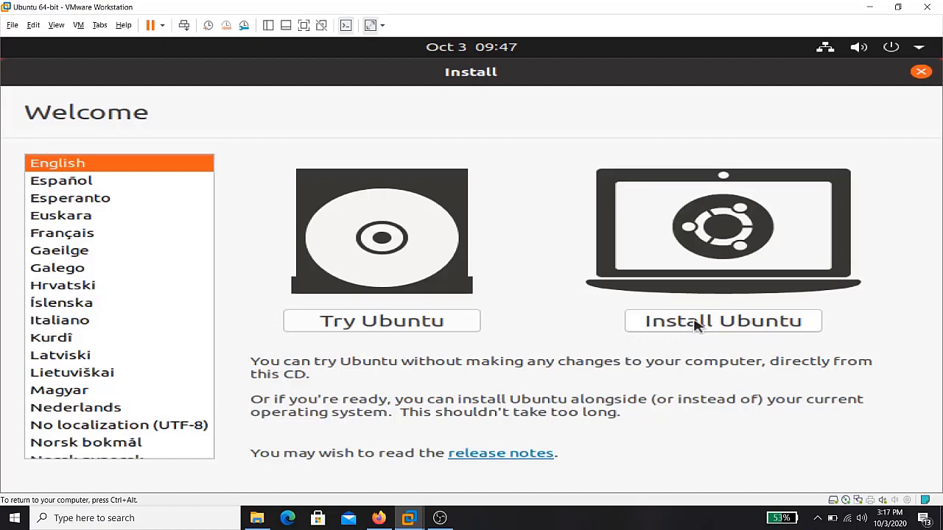
pyautogui.click(696, 326)
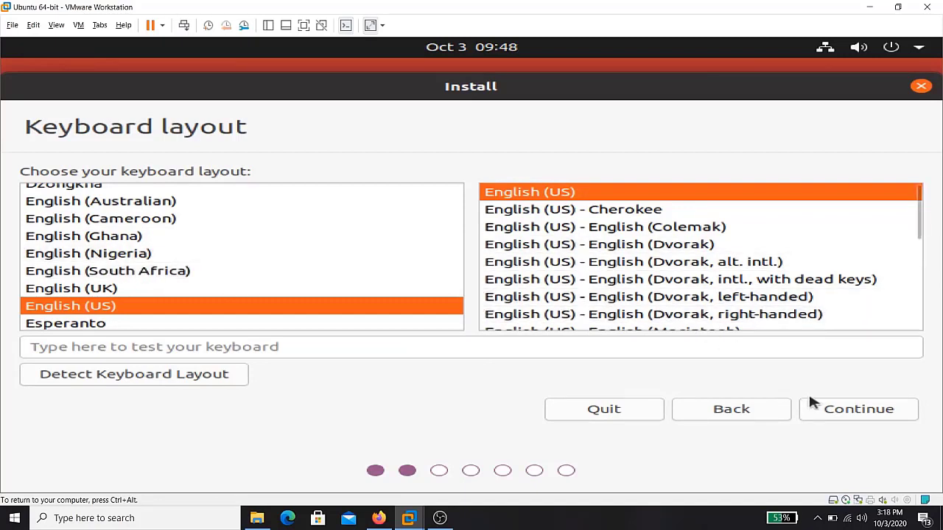
# Accept the English (US) keyboard layout and enable downloading updates while installing Ubuntu
pyautogui.click(842, 409)
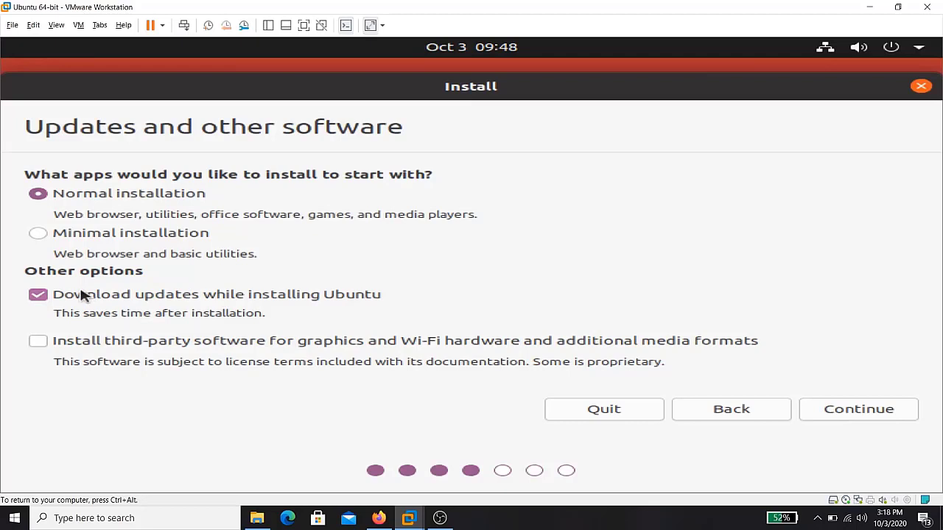
pyautogui.click(40, 295)
# Accept the update choices, choose Erase disk and install Ubuntu, and confirm writing changes to disk
pyautogui.click(867, 411)
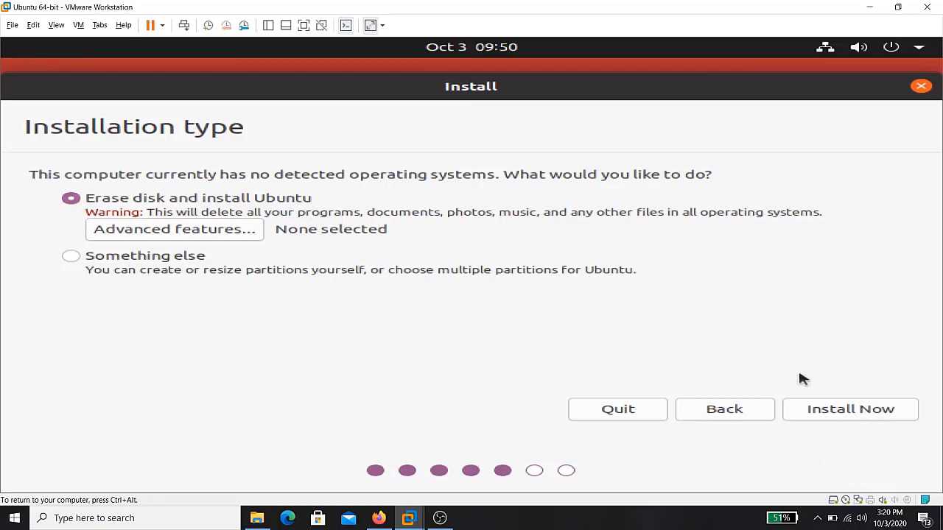
pyautogui.click(816, 409)
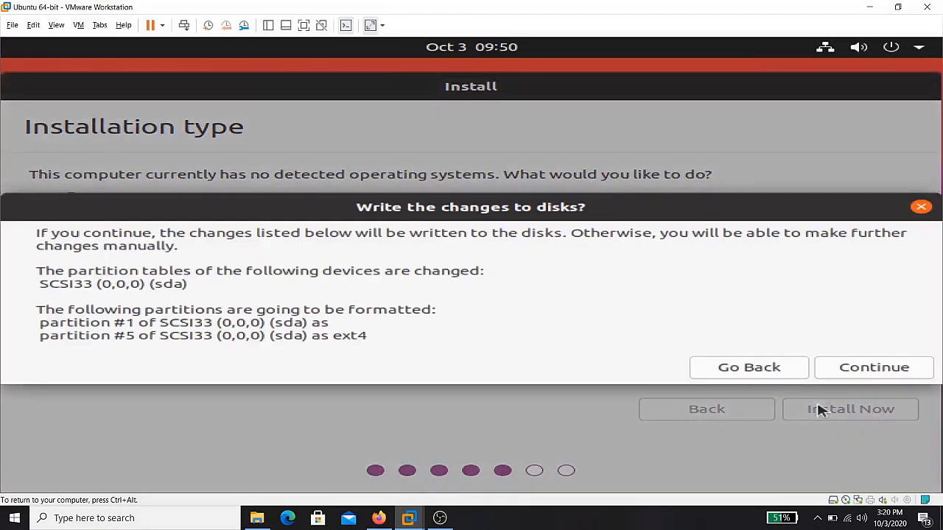
pyautogui.click(835, 367)
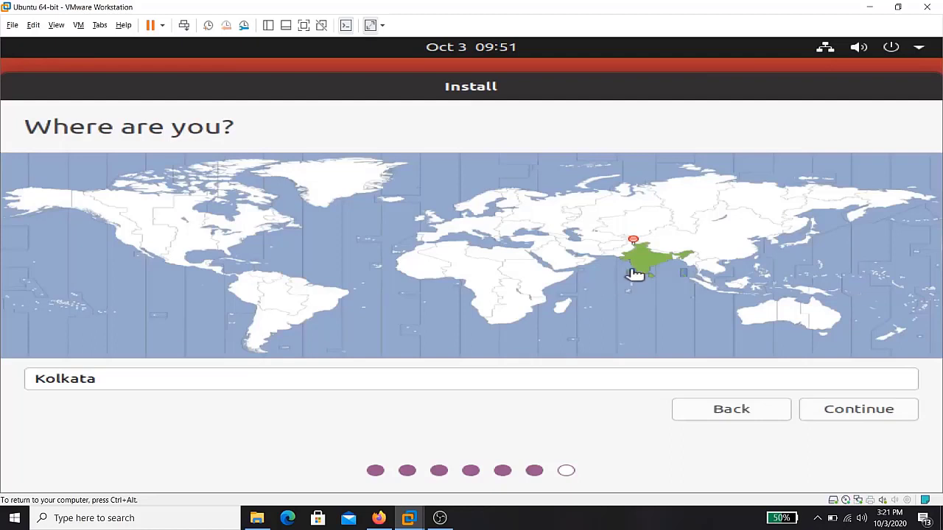
# Accept Kolkata as the location and enter the user's name on the Who are you? form
pyautogui.click(843, 410)
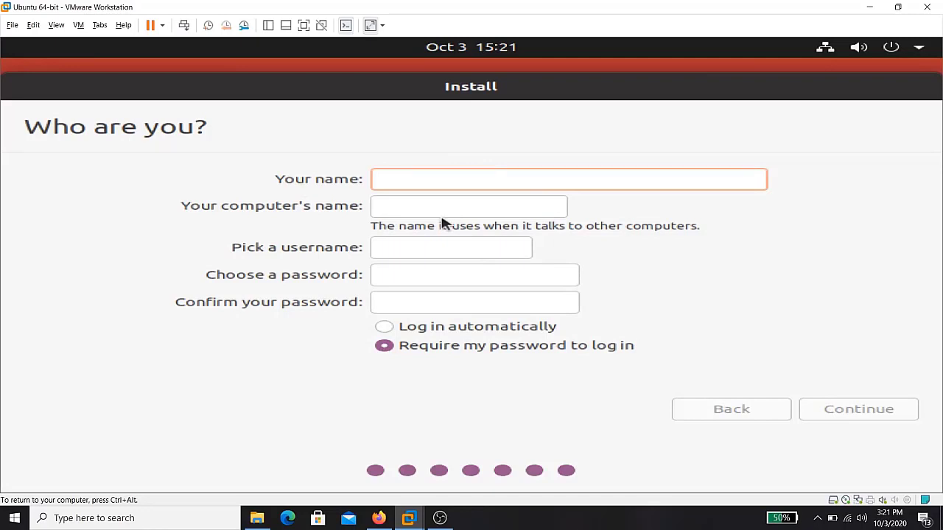
pyautogui.write('li')
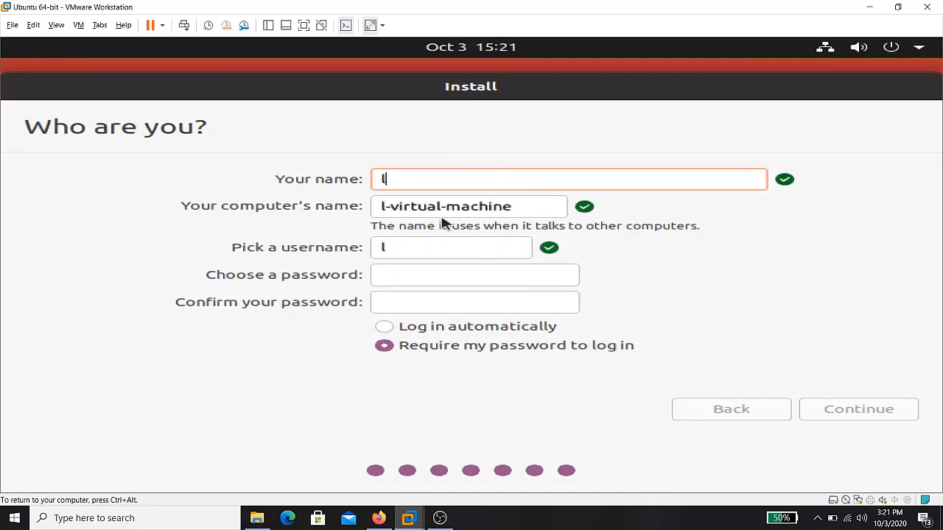
pyautogui.press('BackSpace')
pyautogui.press('BackSpace')
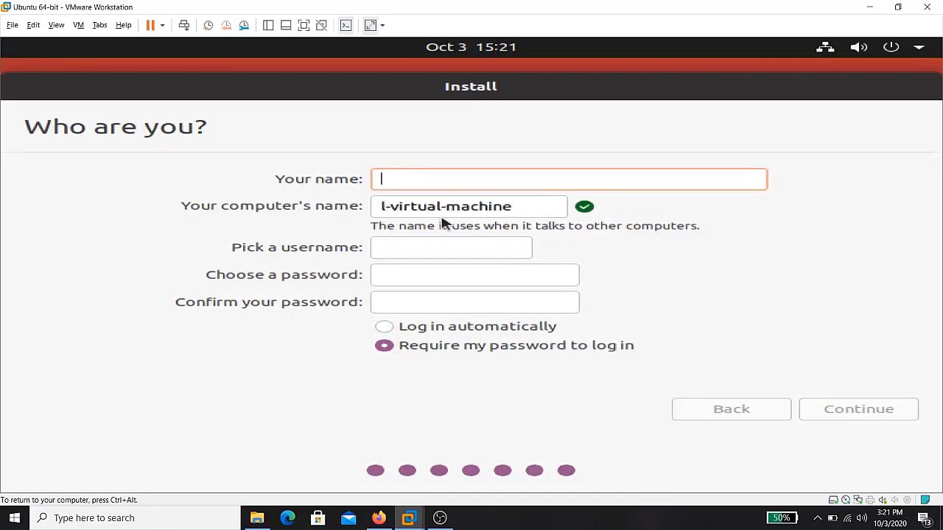
pyautogui.write('zl')
pyautogui.press('BackSpace')
pyautogui.press('BackSpace')
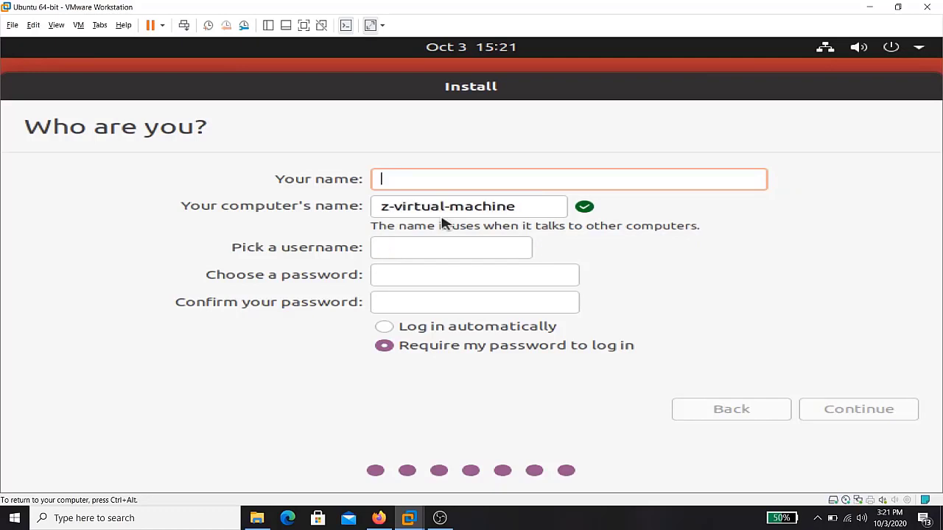
pyautogui.write('Linux')
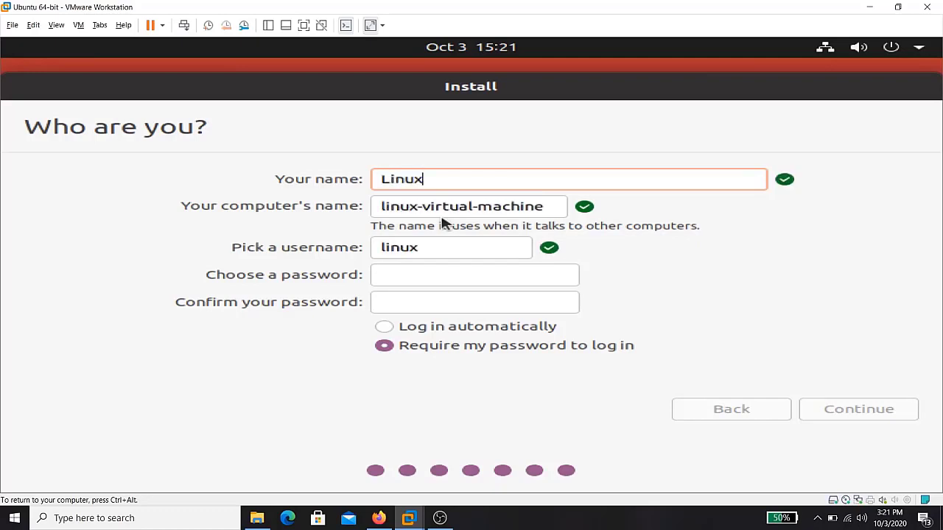
pyautogui.write('Kings')
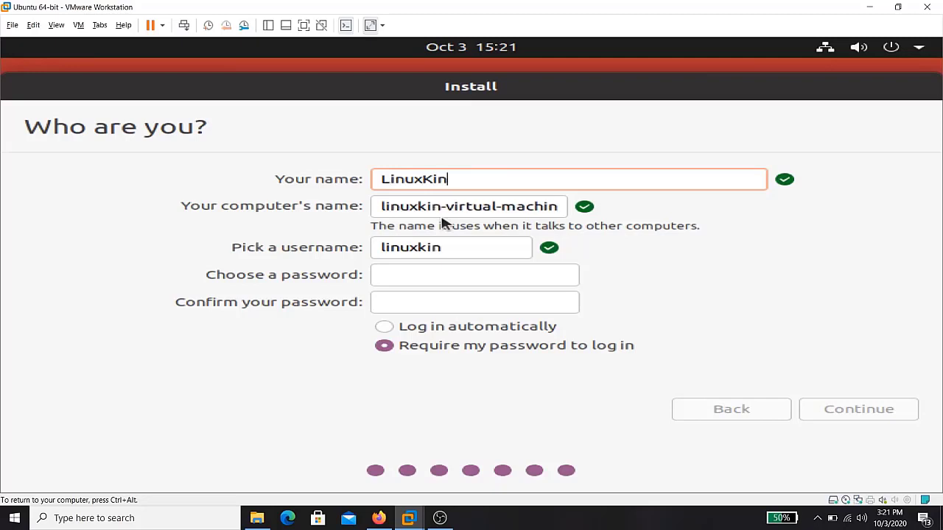
# Enter and confirm the account password, then submit the account details
pyautogui.click(457, 269)
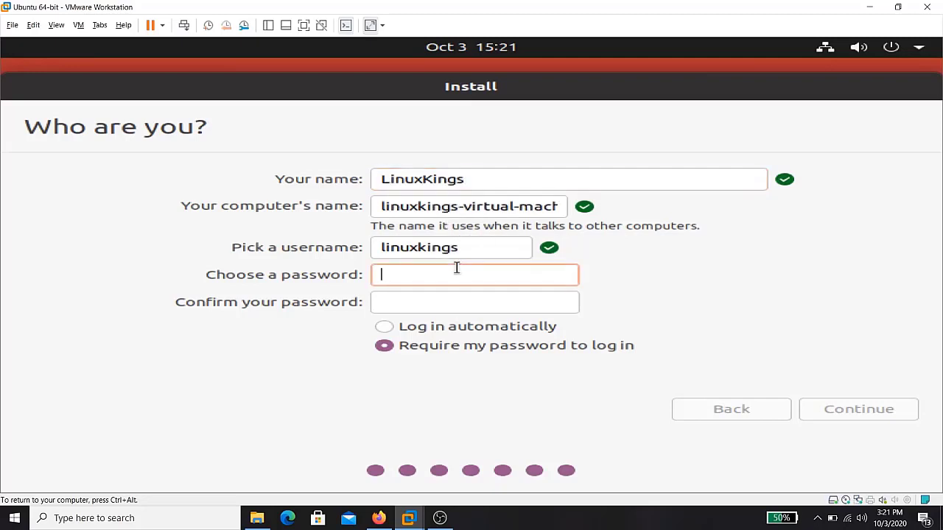
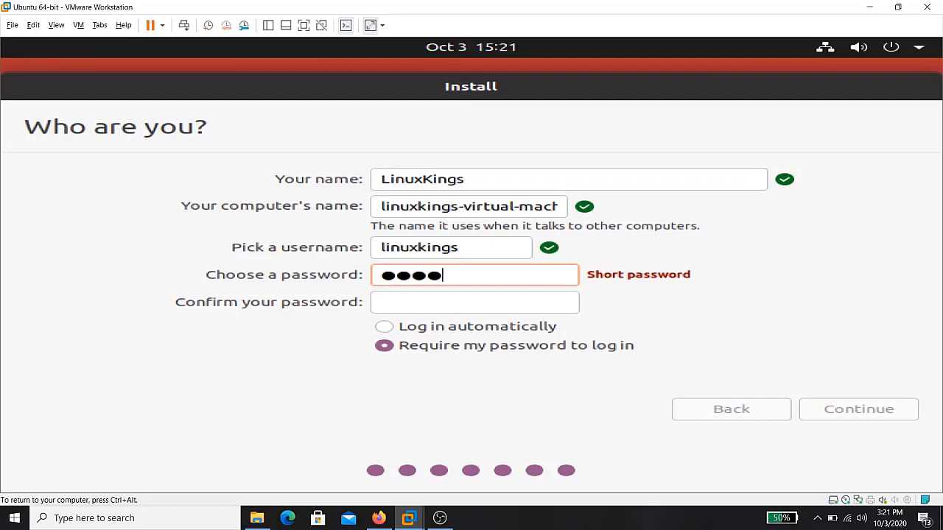
pyautogui.click(445, 307)
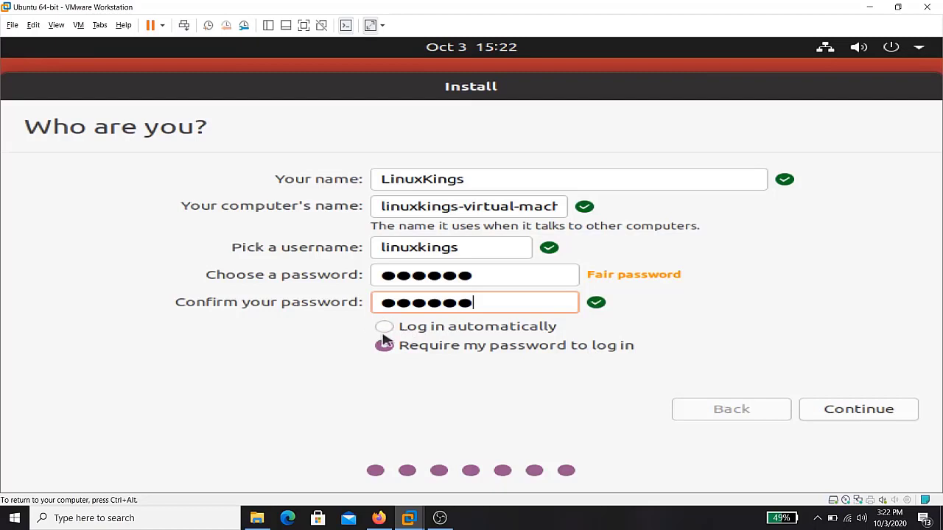
pyautogui.click(824, 410)
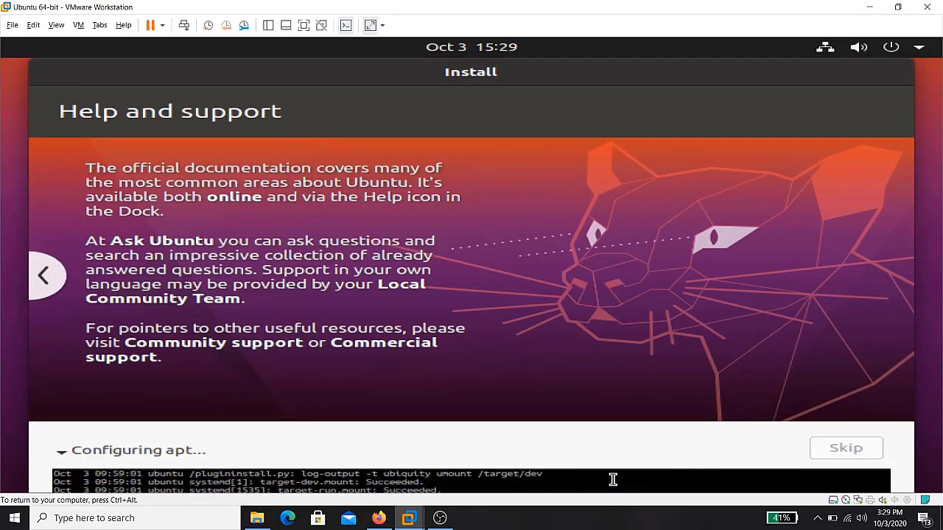
# Skip the in-progress download and restart the VM once Installation Complete appears
pyautogui.click(846, 449)
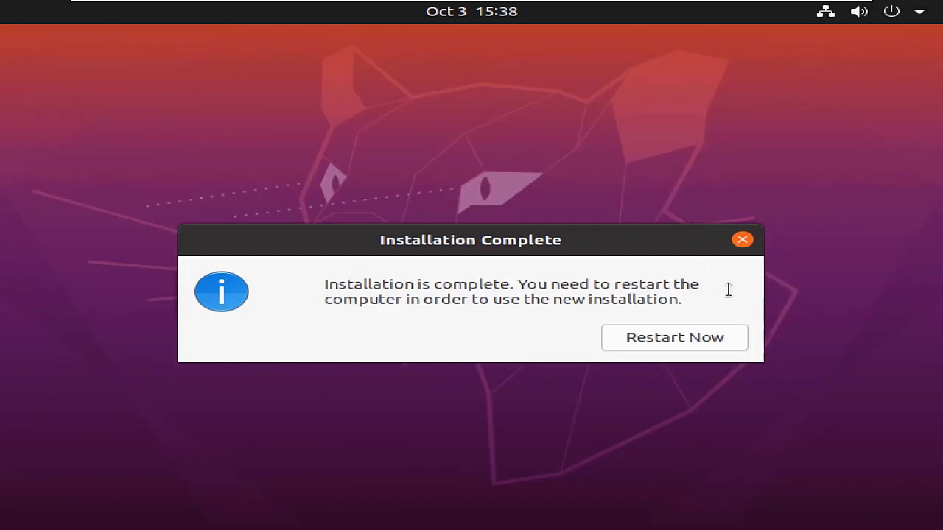
pyautogui.click(698, 341)
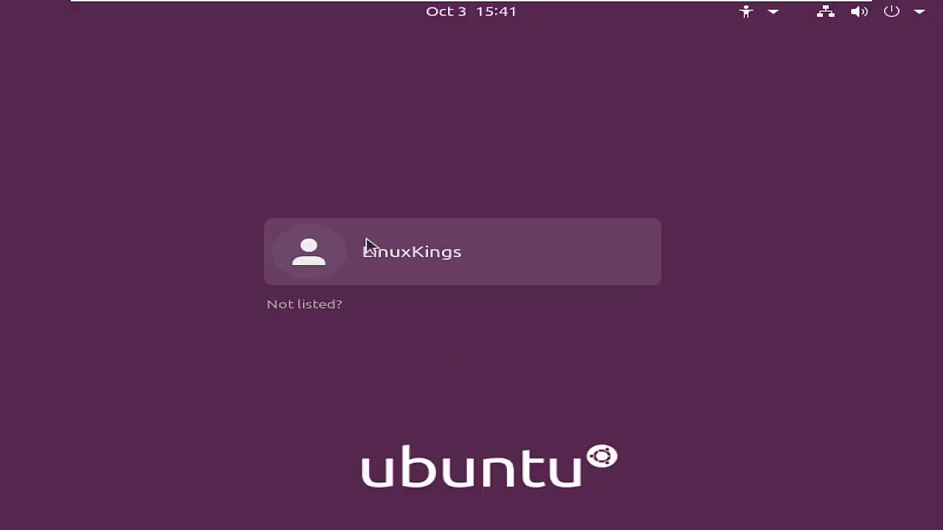
# Select the new user account and sign in with its password
pyautogui.click(346, 258)
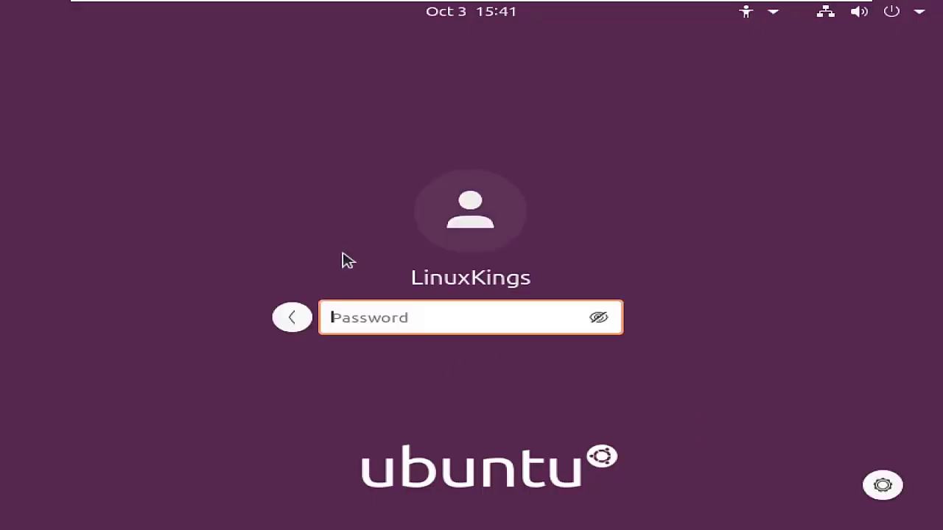
pyautogui.write('•••••••')
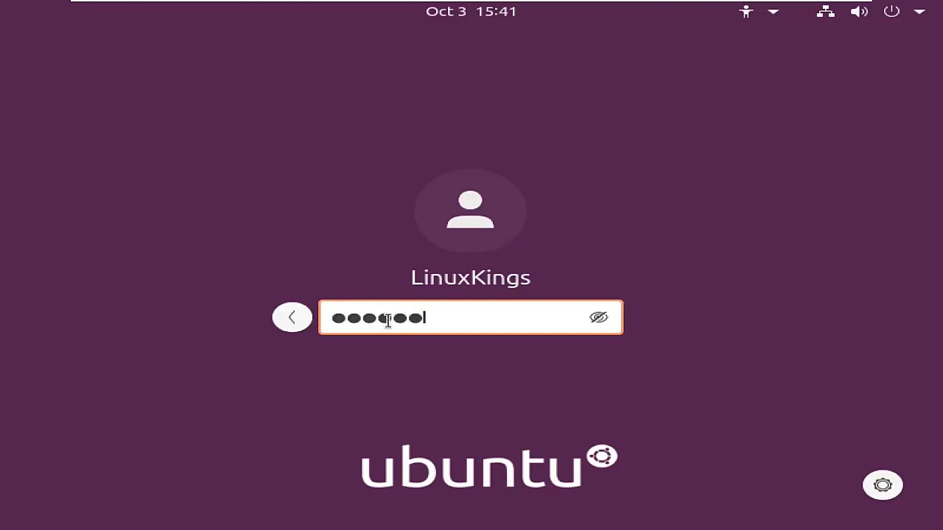
pyautogui.press('Return')
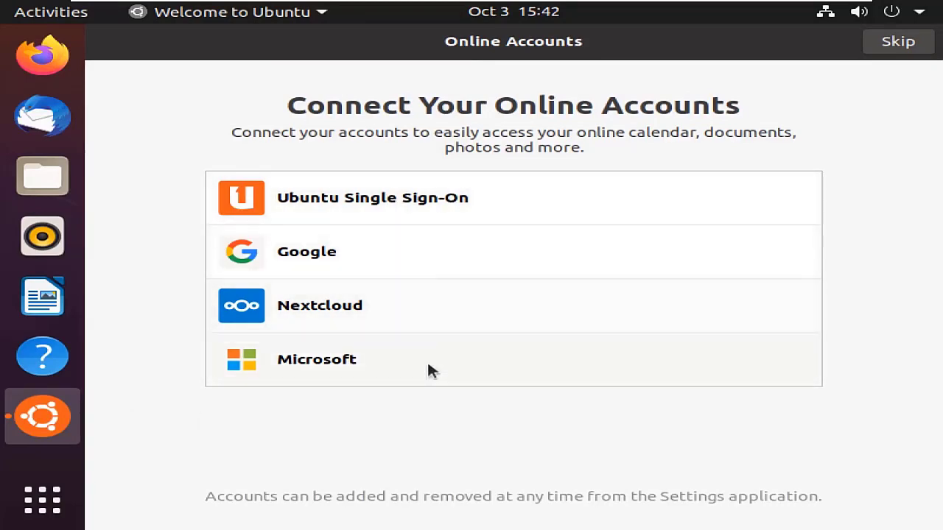
# Skip online accounts, pass Livepatch, Help improve Ubuntu and Privacy, and finish with Done
pyautogui.click(900, 42)
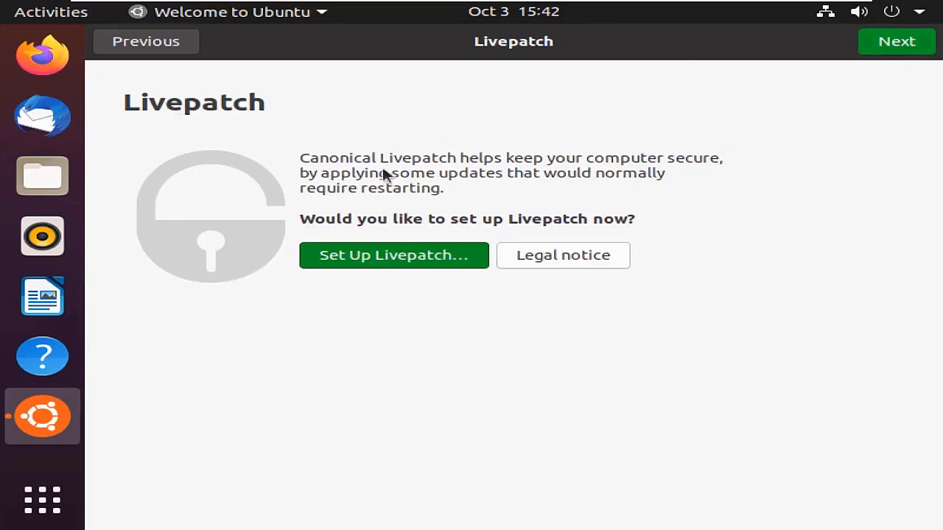
pyautogui.click(927, 43)
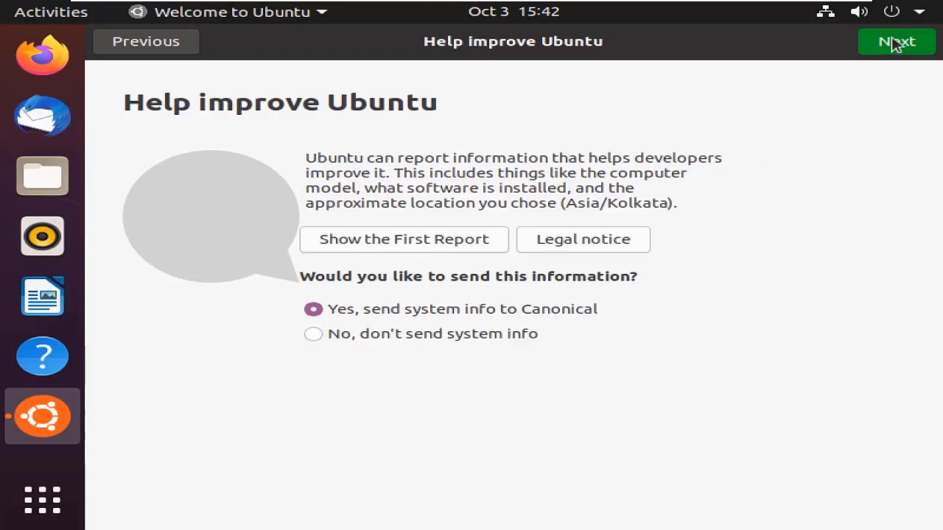
pyautogui.click(909, 52)
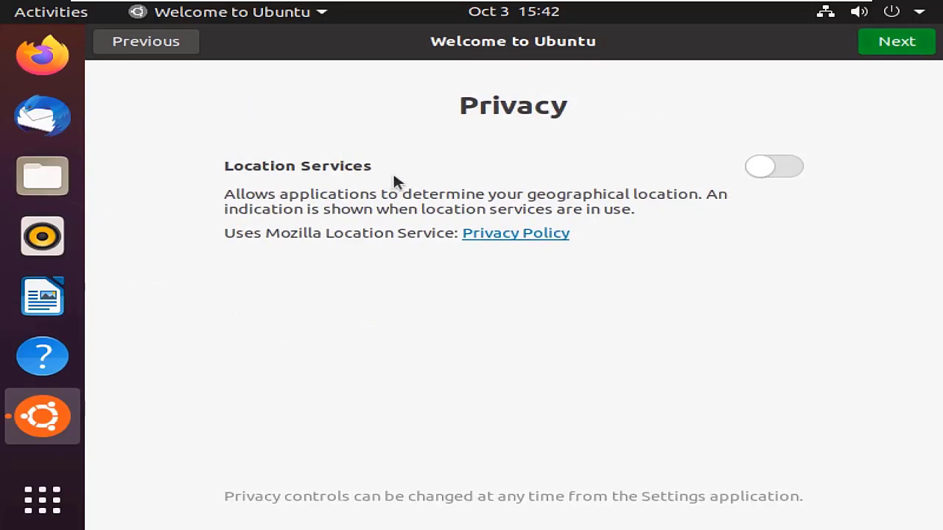
pyautogui.click(904, 45)
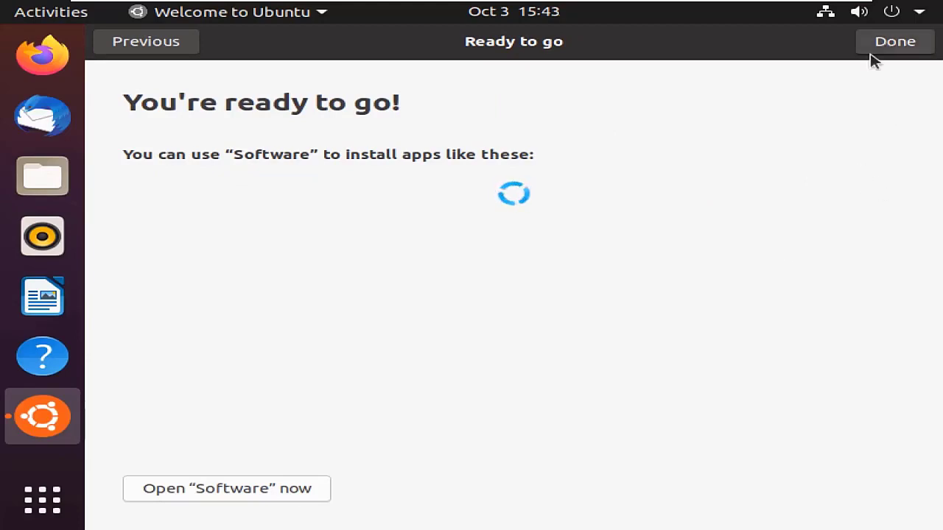
pyautogui.click(896, 44)
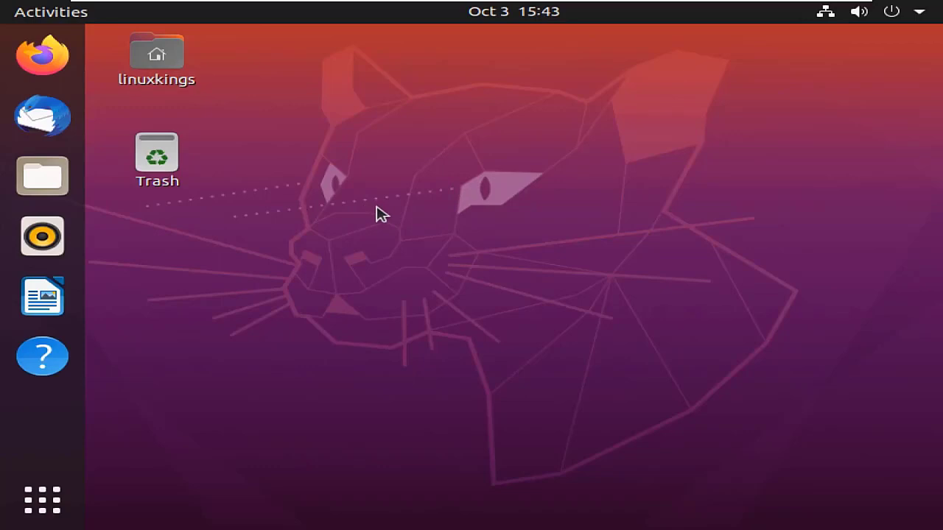
# Launch Settings from the desktop right-click menu and search it for 'resol'
pyautogui.rightClick(490, 141)
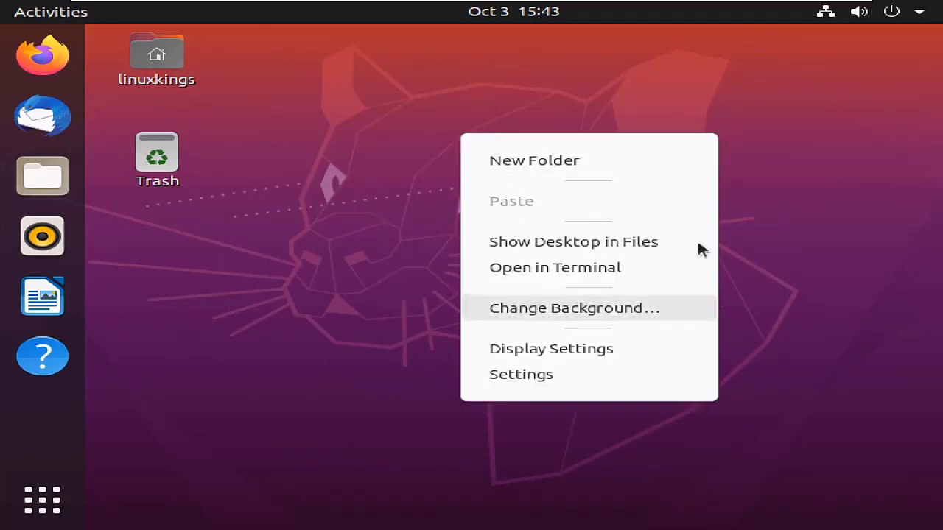
pyautogui.click(325, 235)
pyautogui.rightClick(557, 96)
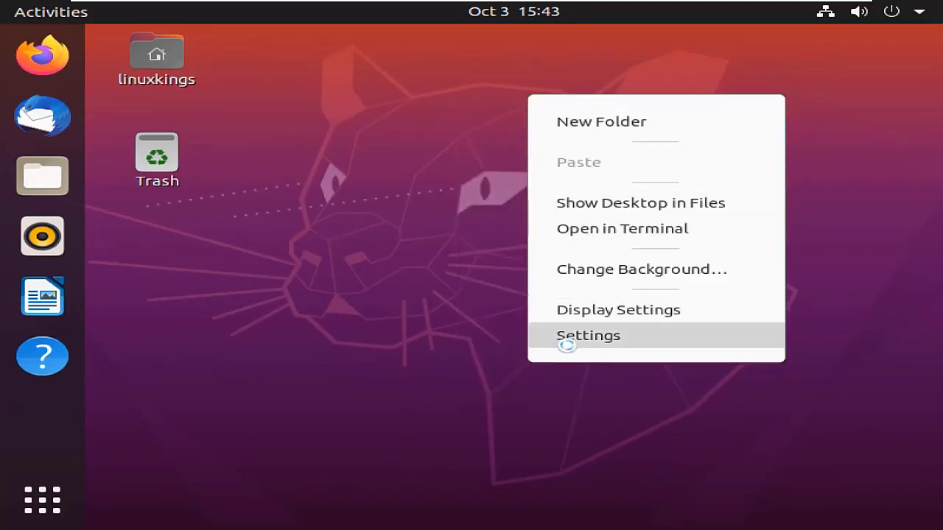
pyautogui.click(565, 339)
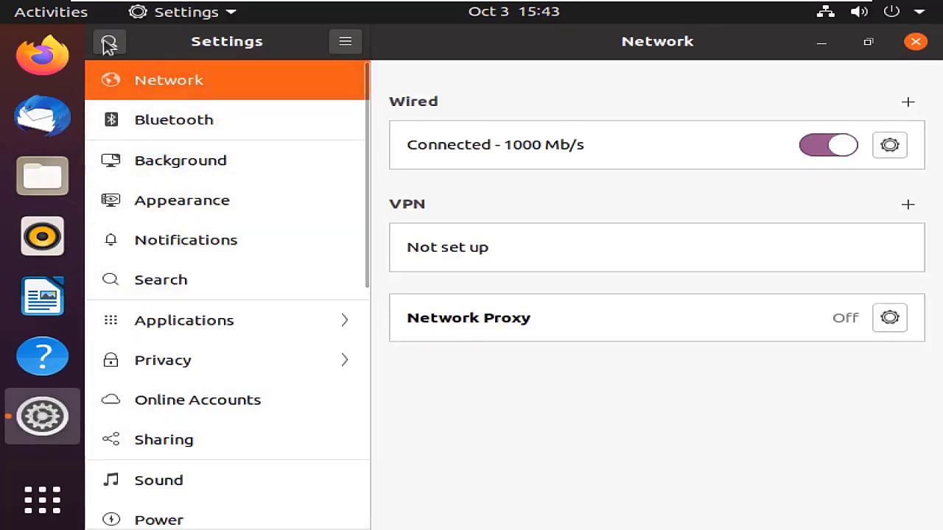
pyautogui.click(109, 43)
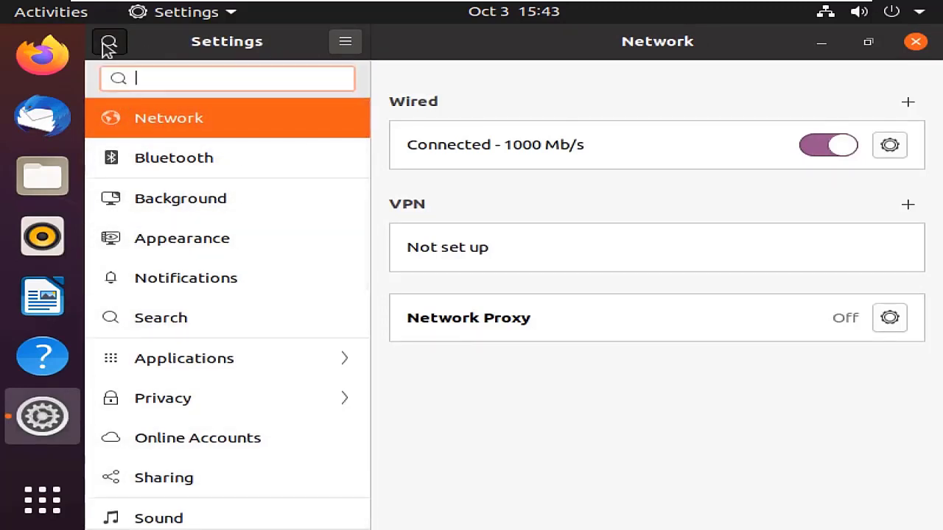
pyautogui.write('resol')
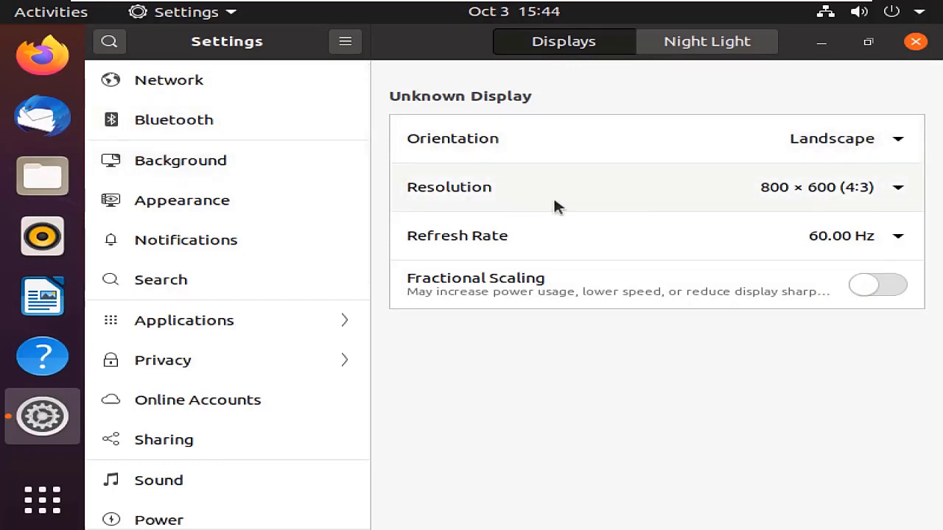
# Apply and keep the 1920 × 1440 (4:3) resolution, then close the Settings window
pyautogui.click(835, 195)
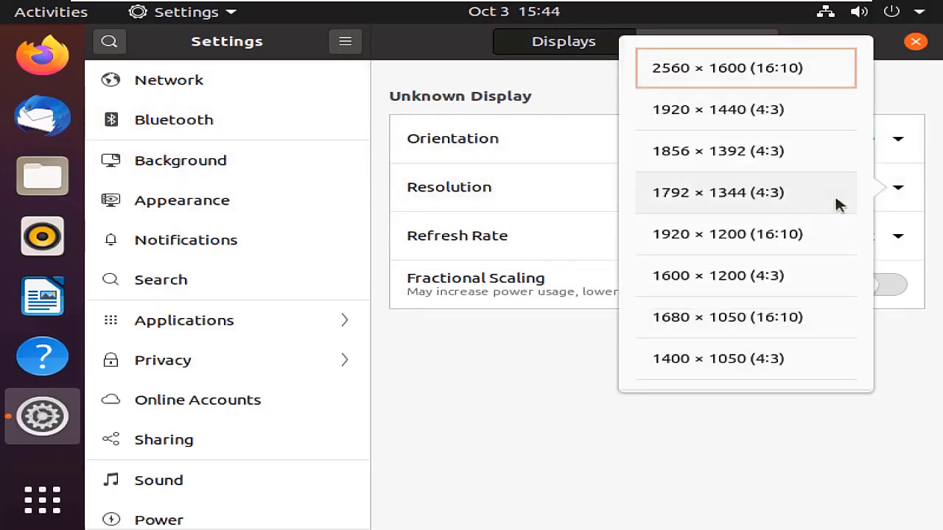
pyautogui.scroll(-1, 786, 243)
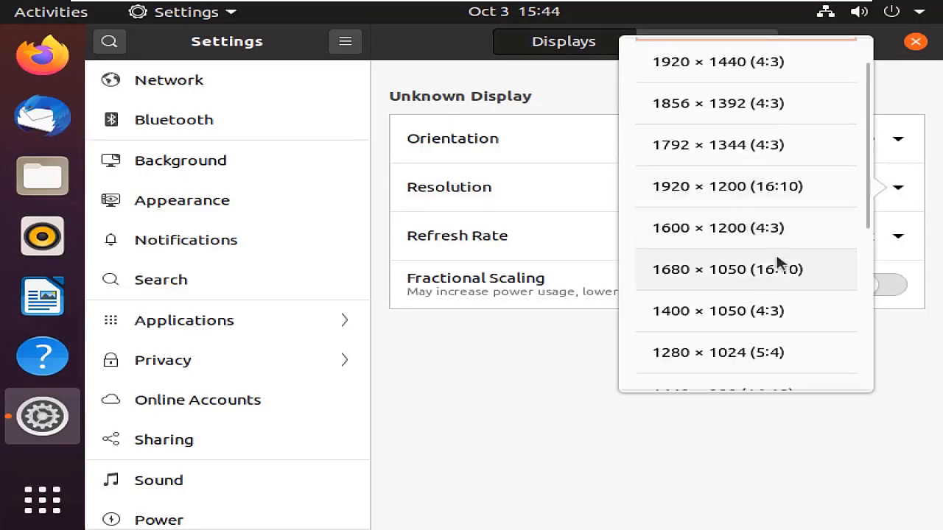
pyautogui.scroll(1, 726, 242)
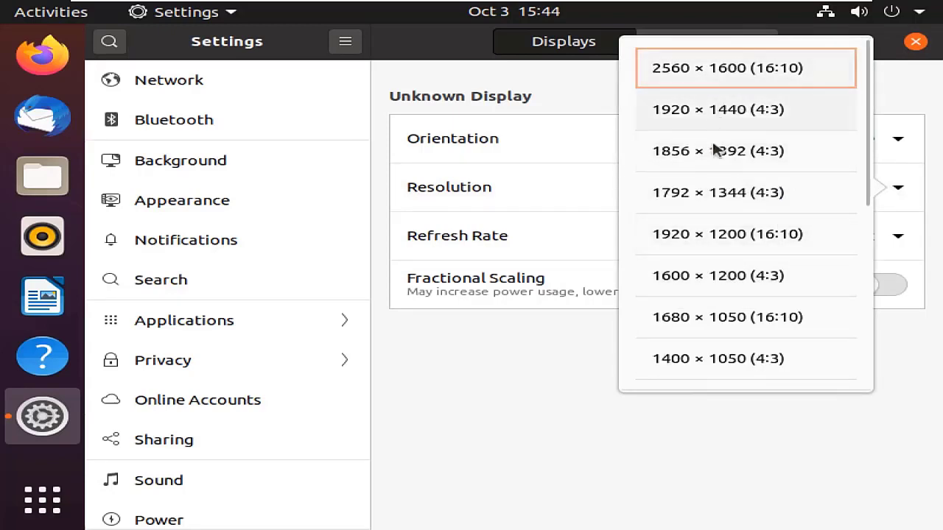
pyautogui.click(726, 112)
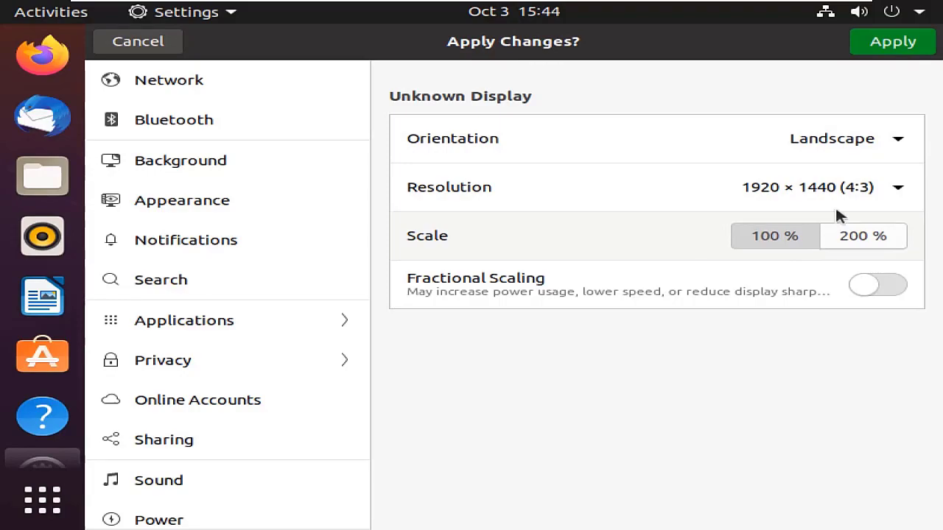
pyautogui.click(893, 43)
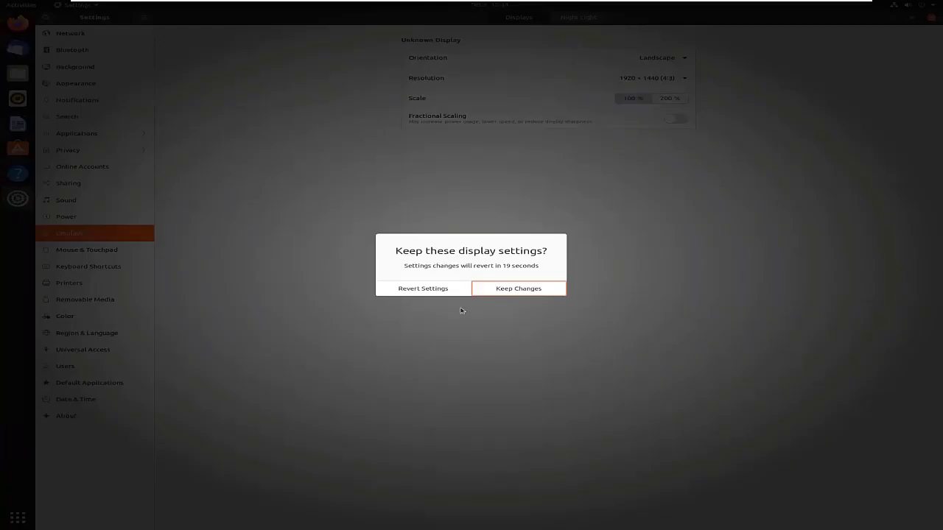
pyautogui.click(495, 289)
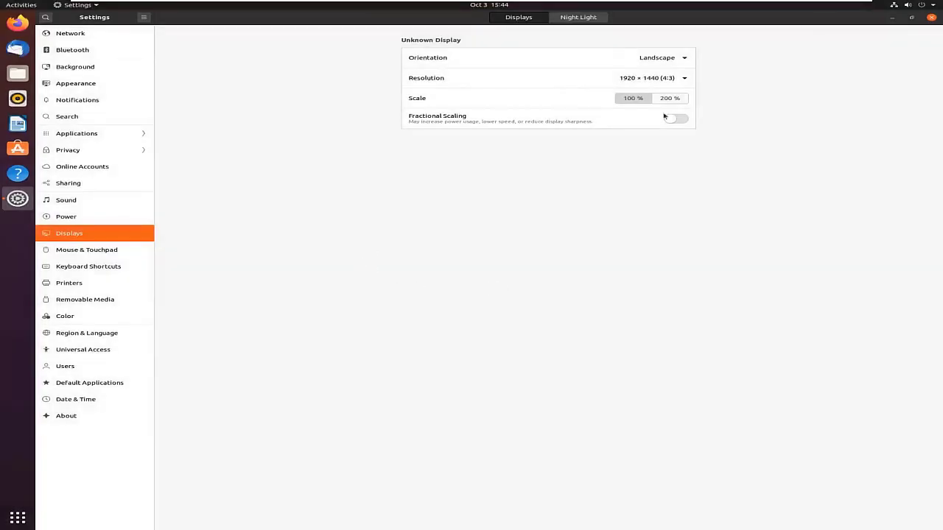
pyautogui.click(931, 19)
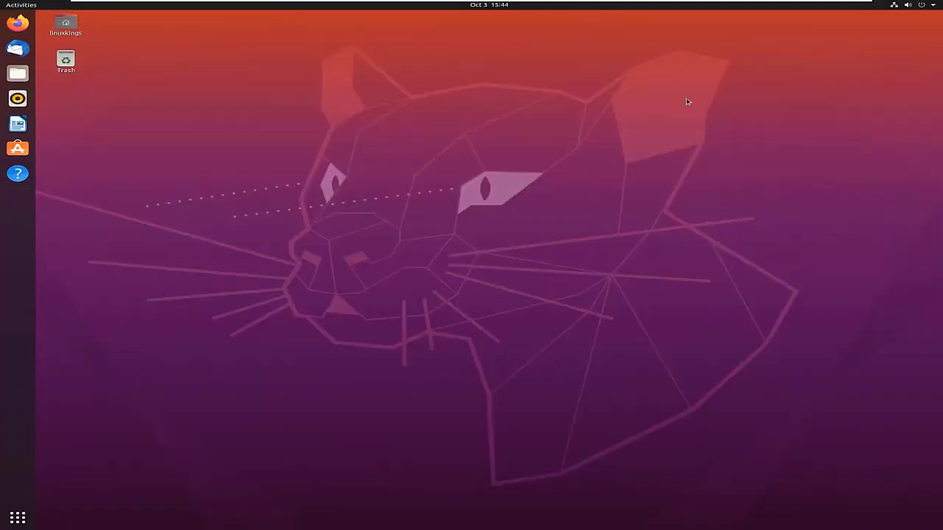
pyautogui.rightClick(130, 112)
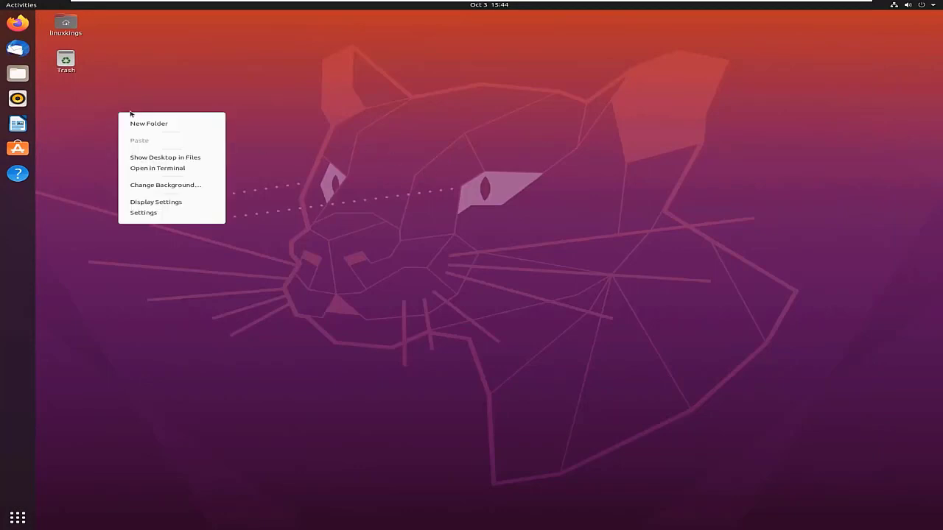
pyautogui.click(381, 154)
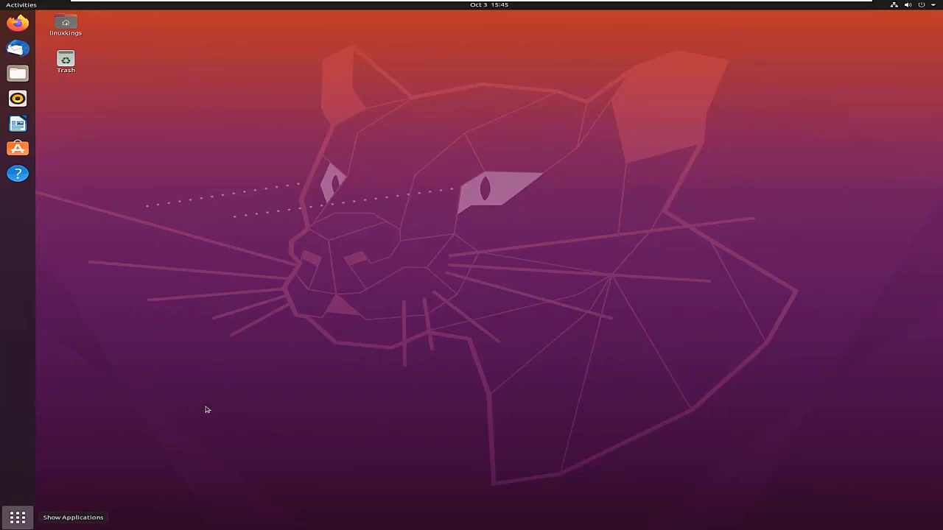
pyautogui.click(25, 524)
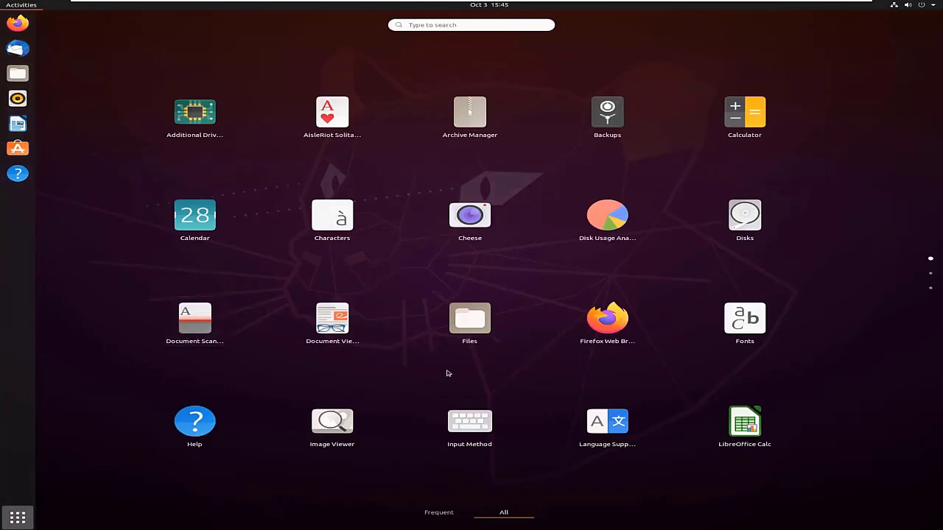
pyautogui.scroll(-1, 448, 373)
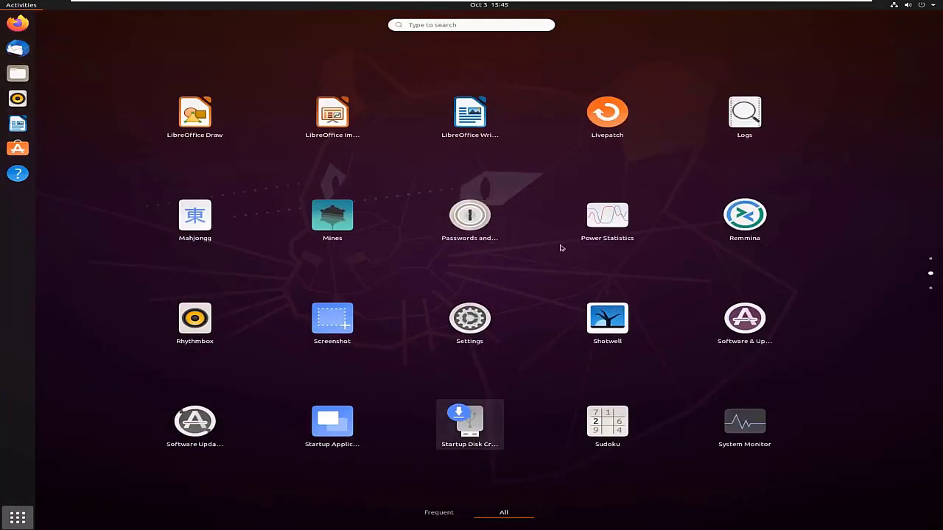
pyautogui.scroll(-1, 560, 317)
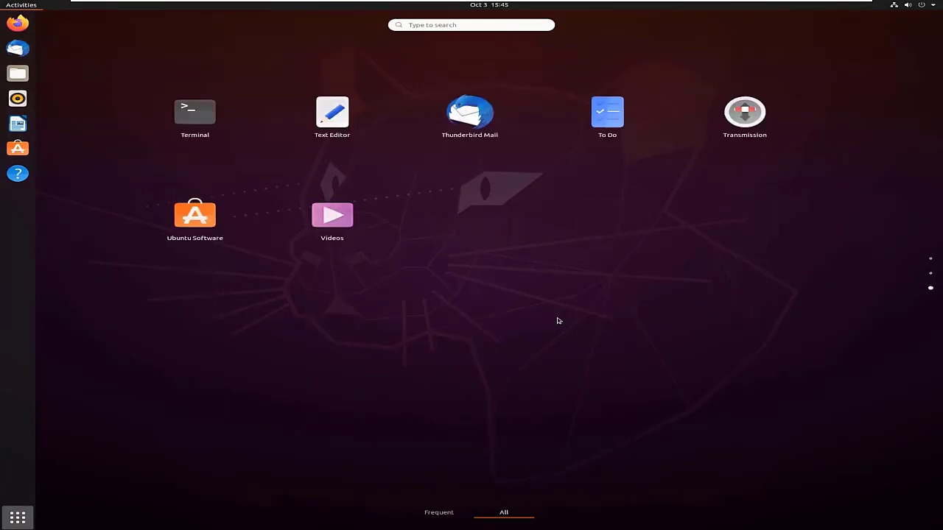
pyautogui.scroll(2, 558, 321)
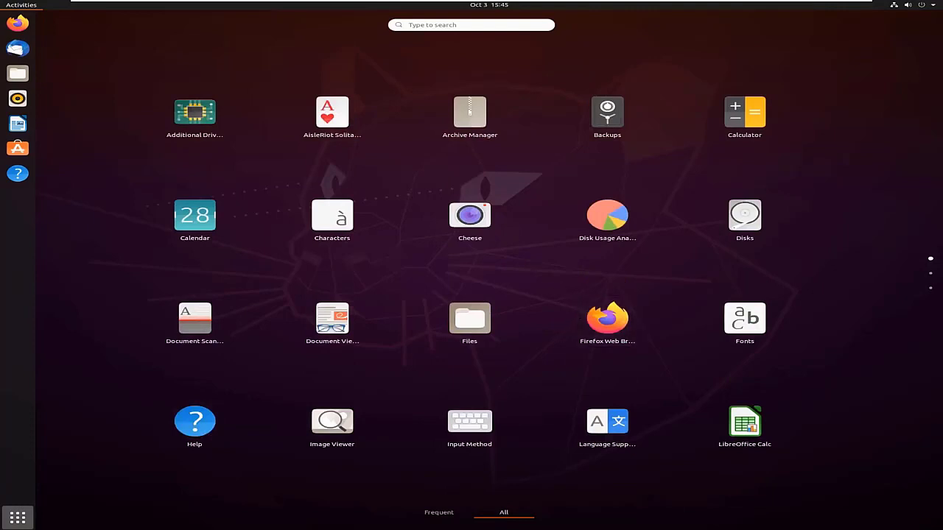
pyautogui.scroll(-2, 511, 297)
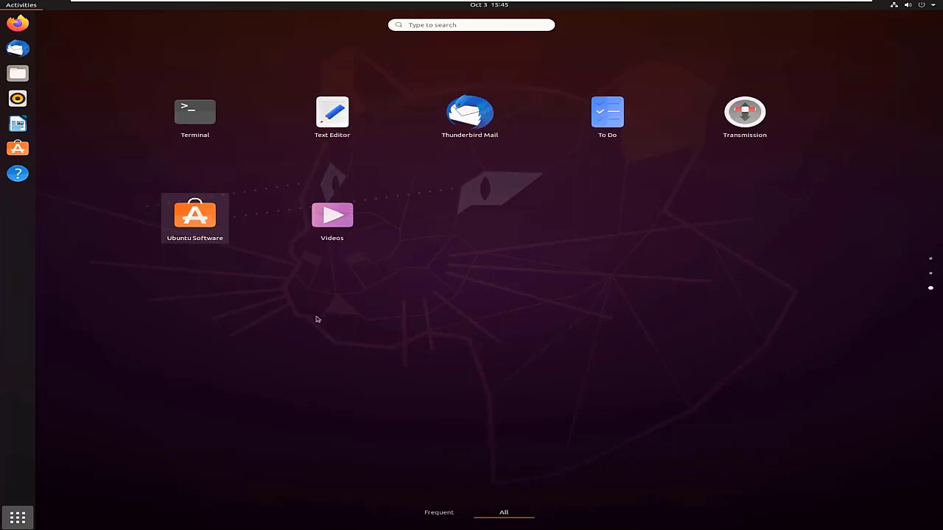
pyautogui.scroll(2, 317, 319)
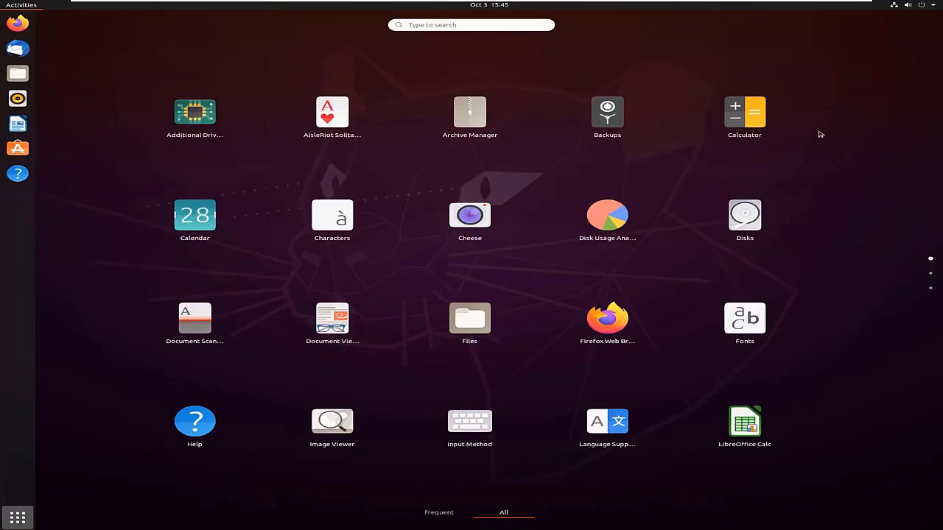
pyautogui.click(17, 518)
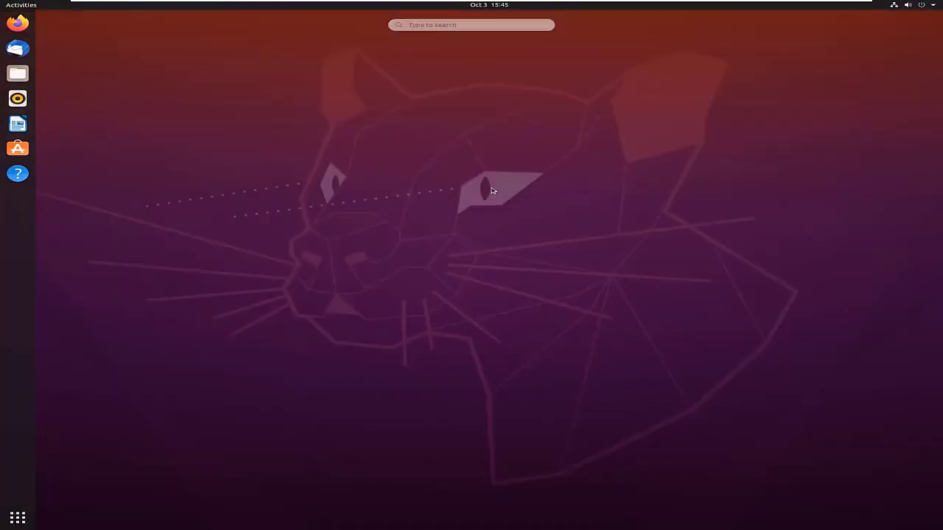